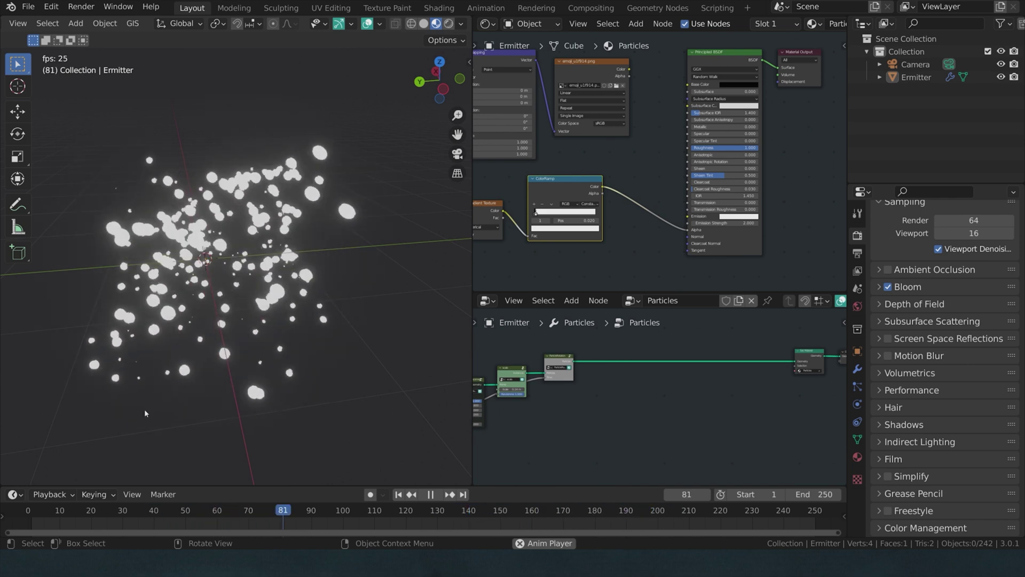
Stop the animation playback and insert a Scale Instances node on the geometry link just before the Set Material node
{"action": "key", "text": "space"}
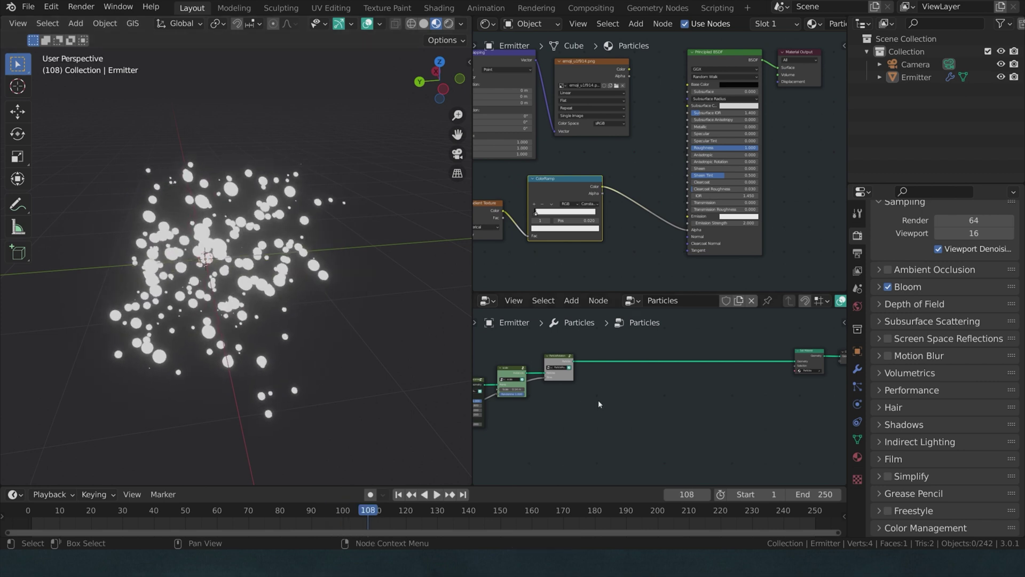
{"action": "scroll", "coordinate": [641, 398], "scroll_direction": "up", "scroll_amount": 2}
{"action": "key", "text": "shift+a"}
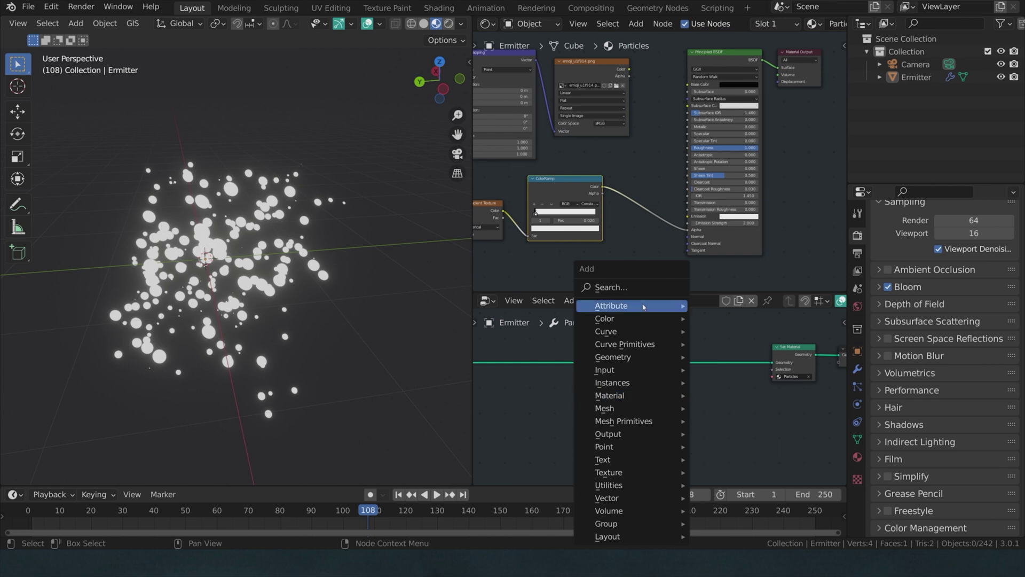
{"action": "left_click", "coordinate": [609, 287]}
{"action": "type", "text": "sca"}
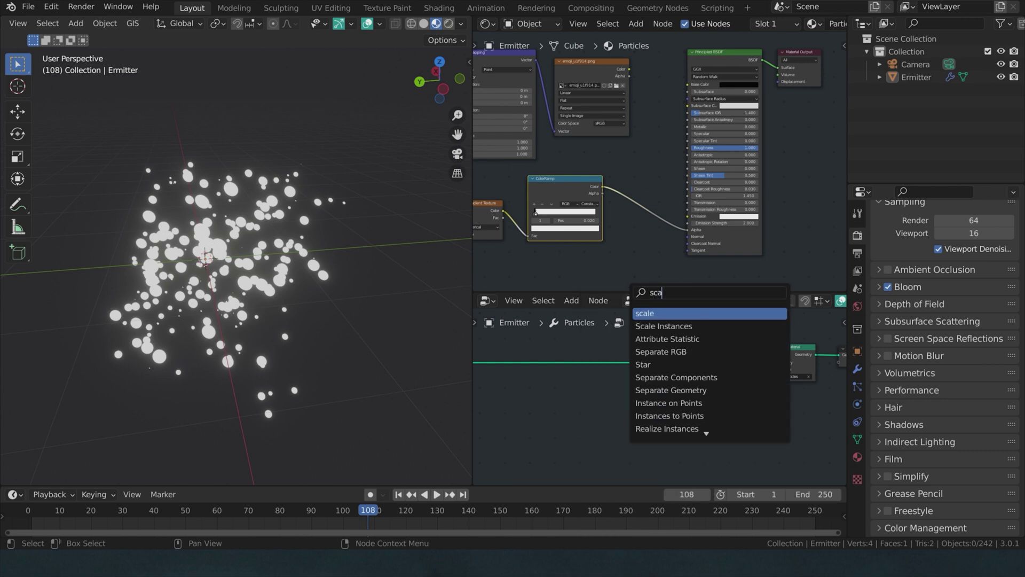
{"action": "left_click", "coordinate": [664, 326]}
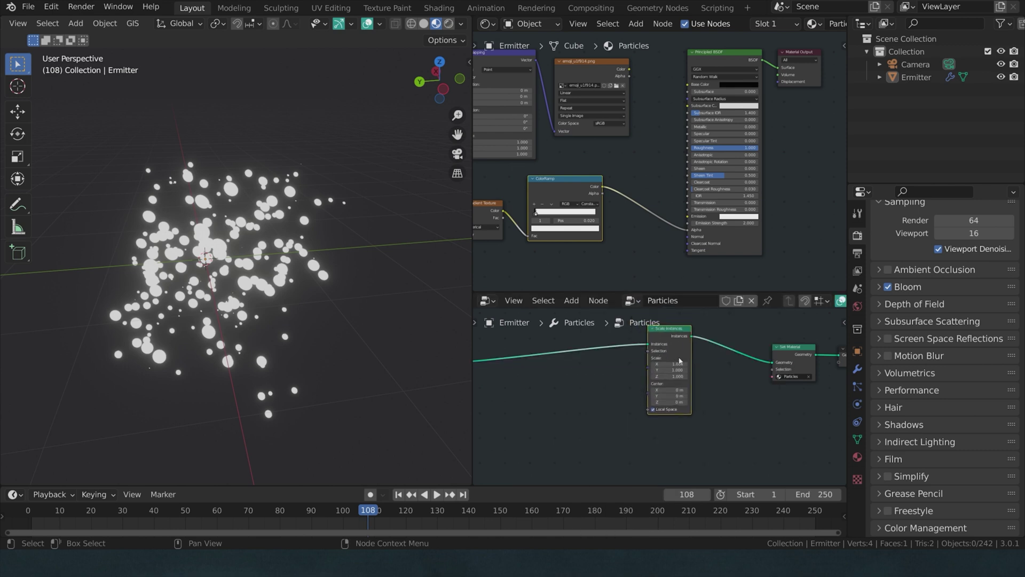
{"action": "left_click", "coordinate": [700, 366]}
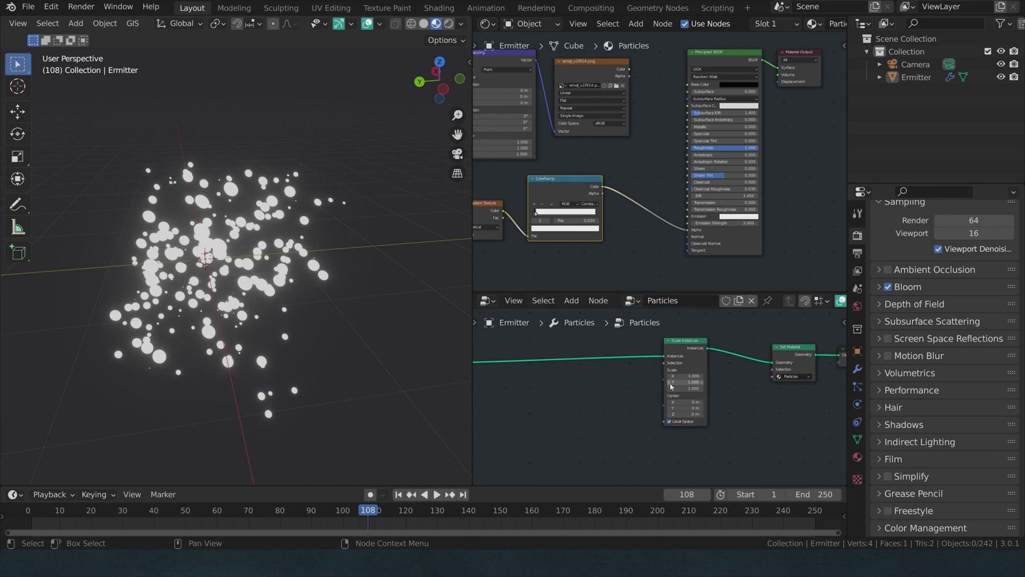
Add a Combine XYZ node, connect it to the Scale input of Scale Instances, and set its X, Y and Z to 1
{"action": "scroll", "coordinate": [665, 387], "scroll_direction": "up", "scroll_amount": 1}
{"action": "key", "text": "shift+a"}
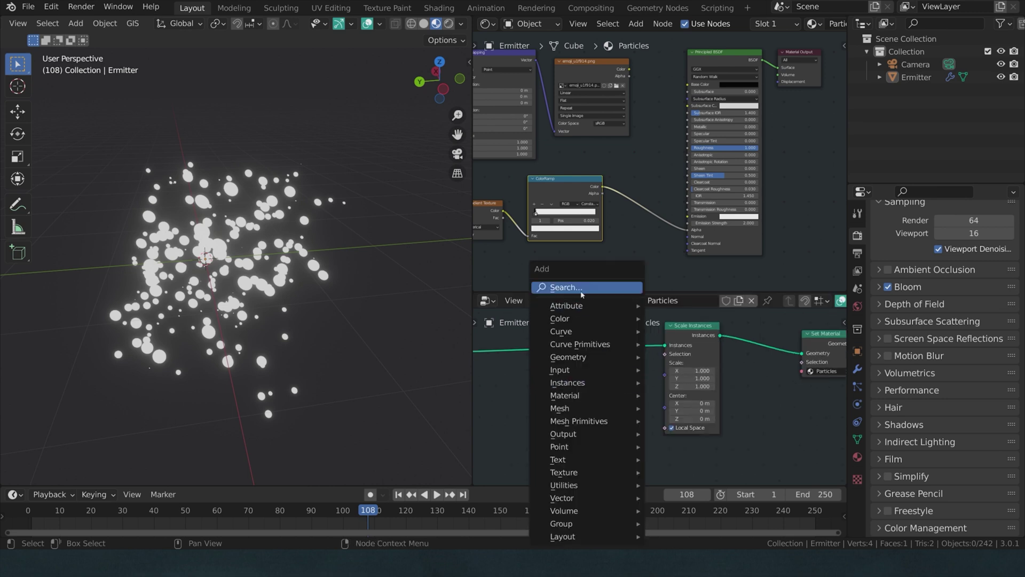
{"action": "left_click", "coordinate": [588, 289]}
{"action": "type", "text": "c"}
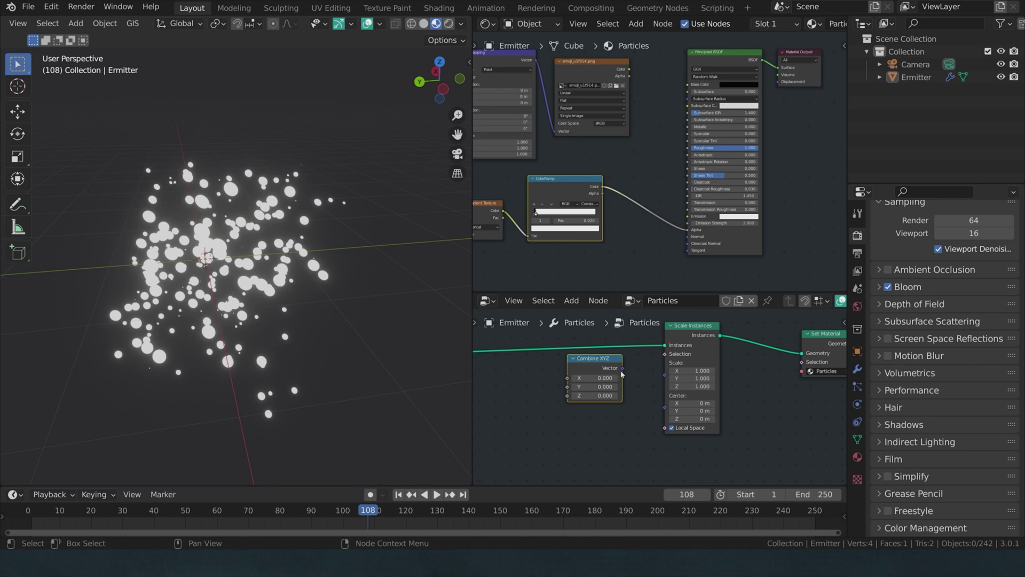
{"action": "left_click_drag", "start_coordinate": [622, 368], "coordinate": [665, 365]}
{"action": "left_click_drag", "start_coordinate": [595, 378], "coordinate": [595, 395]}
{"action": "type", "text": "1"}
{"action": "key", "text": "Return"}
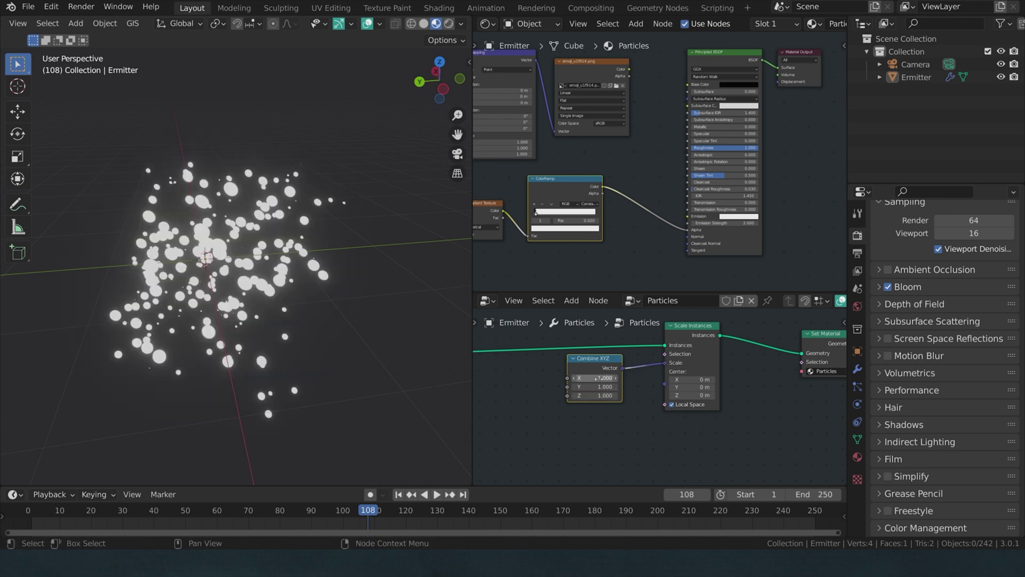
{"action": "left_click", "coordinate": [540, 407]}
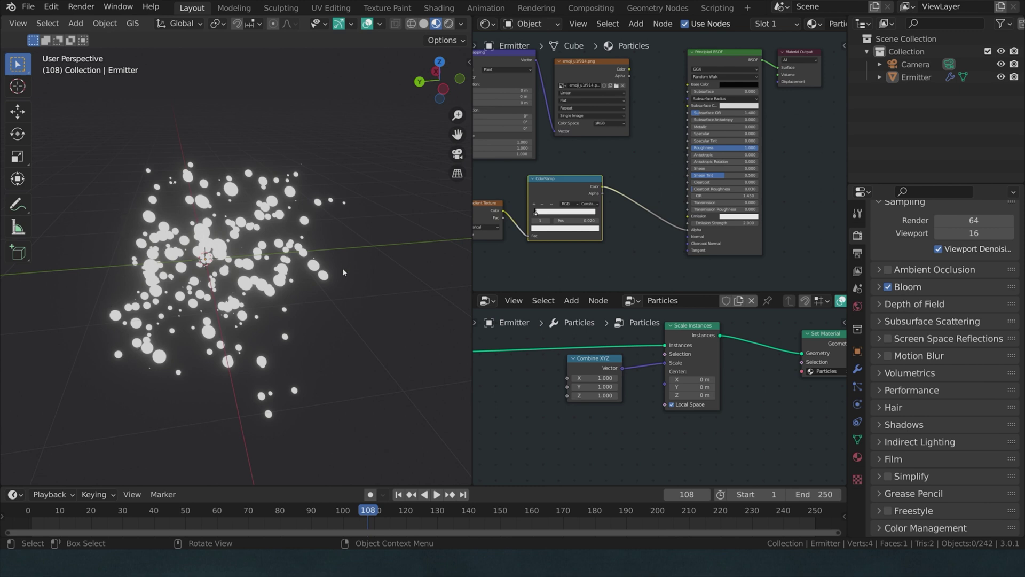
Add a Position node below and to the left of the Combine XYZ node
{"action": "key", "text": "shift+a"}
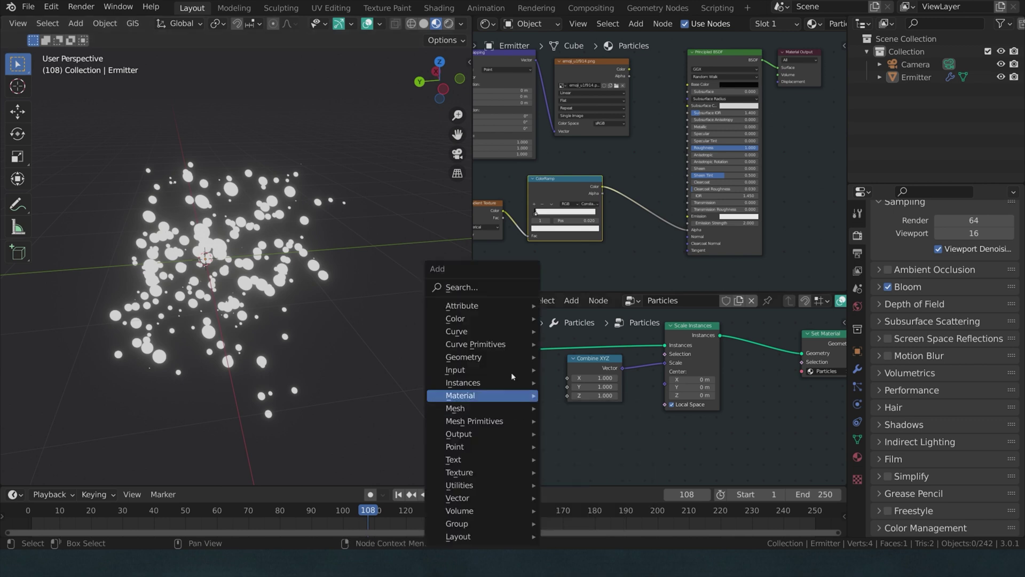
{"action": "left_click", "coordinate": [454, 284]}
{"action": "type", "text": "po"}
{"action": "key", "text": "Return"}
{"action": "left_click", "coordinate": [496, 404]}
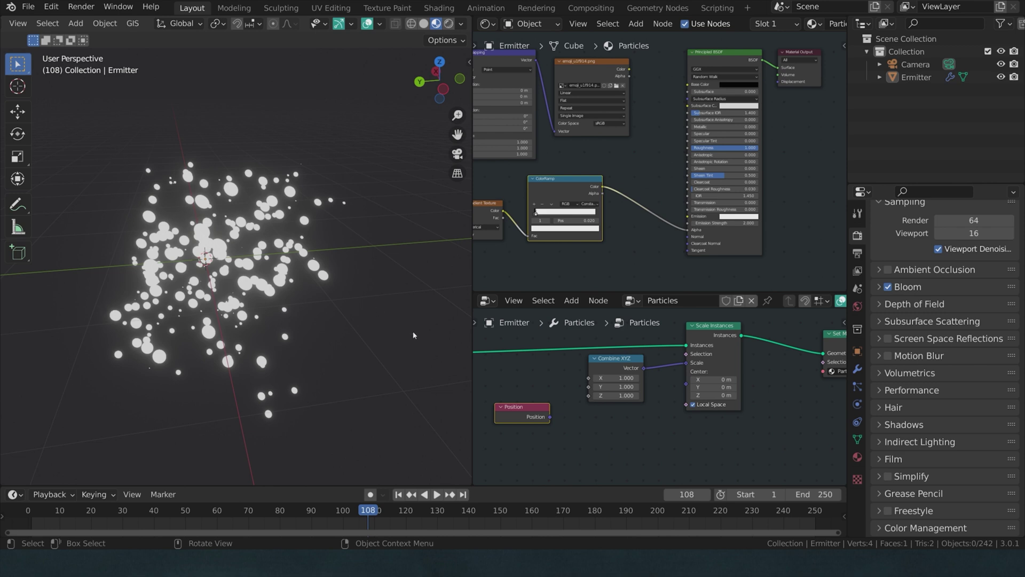
Add a Separate XYZ node between Position and Combine XYZ, and connect the Position output to its Vector input
{"action": "scroll", "coordinate": [649, 388], "scroll_direction": "down", "scroll_amount": 5}
{"action": "middle_click_drag", "start_coordinate": [650, 389], "coordinate": [755, 343]}
{"action": "scroll", "coordinate": [660, 377], "scroll_direction": "up", "scroll_amount": 12}
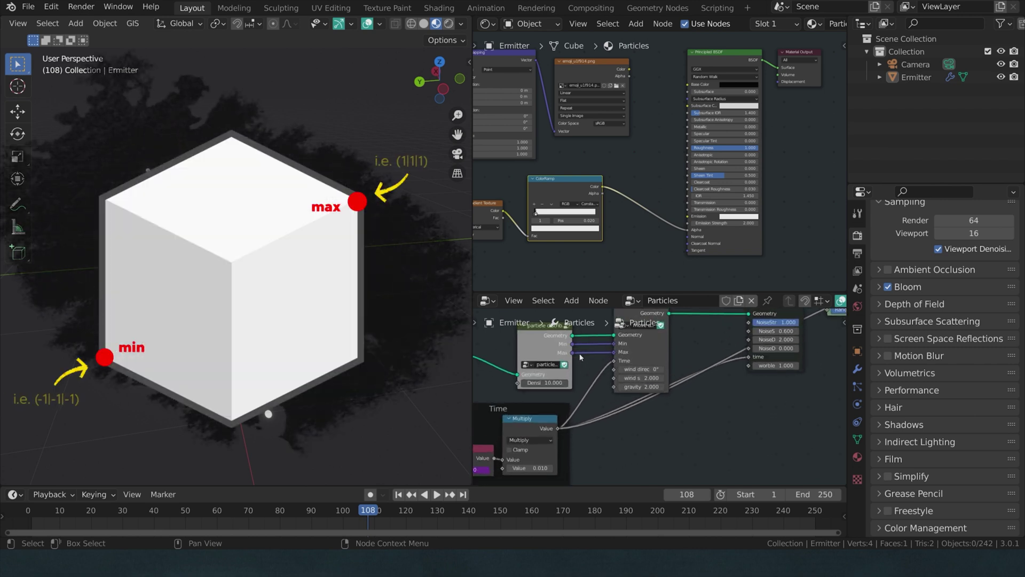
{"action": "middle_click_drag", "start_coordinate": [568, 359], "coordinate": [589, 383]}
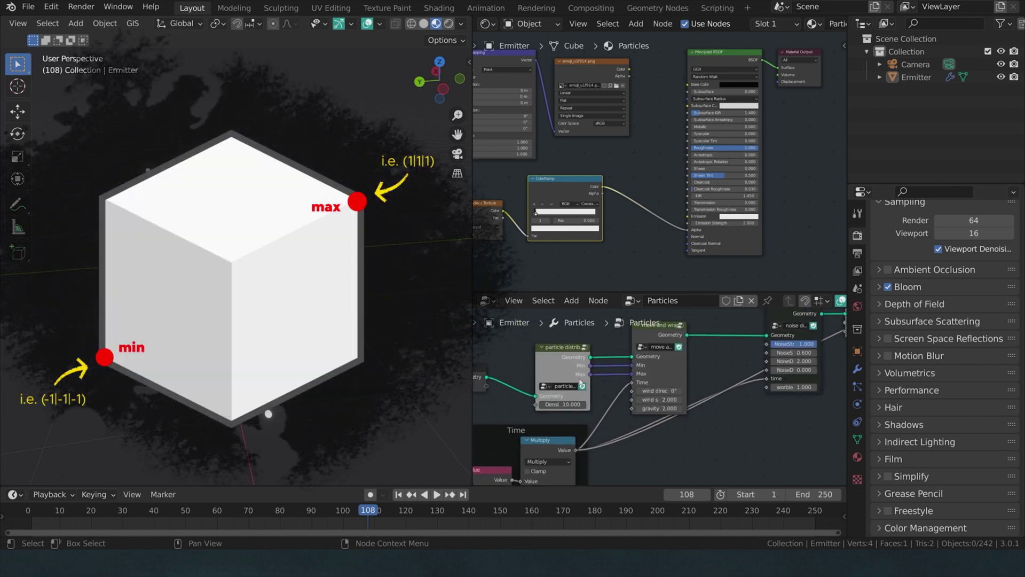
{"action": "scroll", "coordinate": [606, 387], "scroll_direction": "down", "scroll_amount": 5}
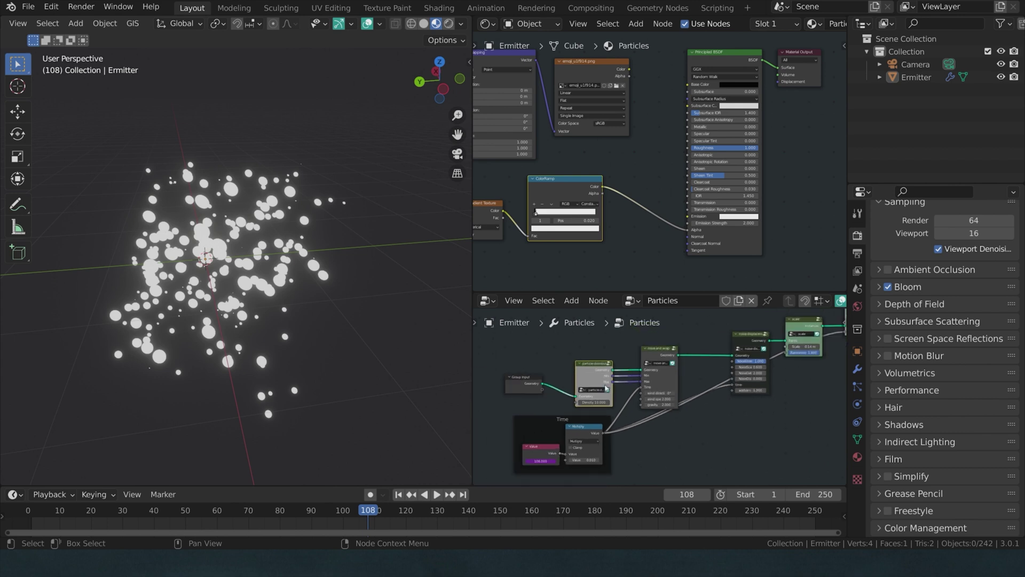
{"action": "middle_click_drag", "start_coordinate": [713, 410], "coordinate": [476, 418]}
{"action": "scroll", "coordinate": [593, 417], "scroll_direction": "up", "scroll_amount": 2}
{"action": "key", "text": "shift+a"}
{"action": "mouse_move", "coordinate": [571, 505]}
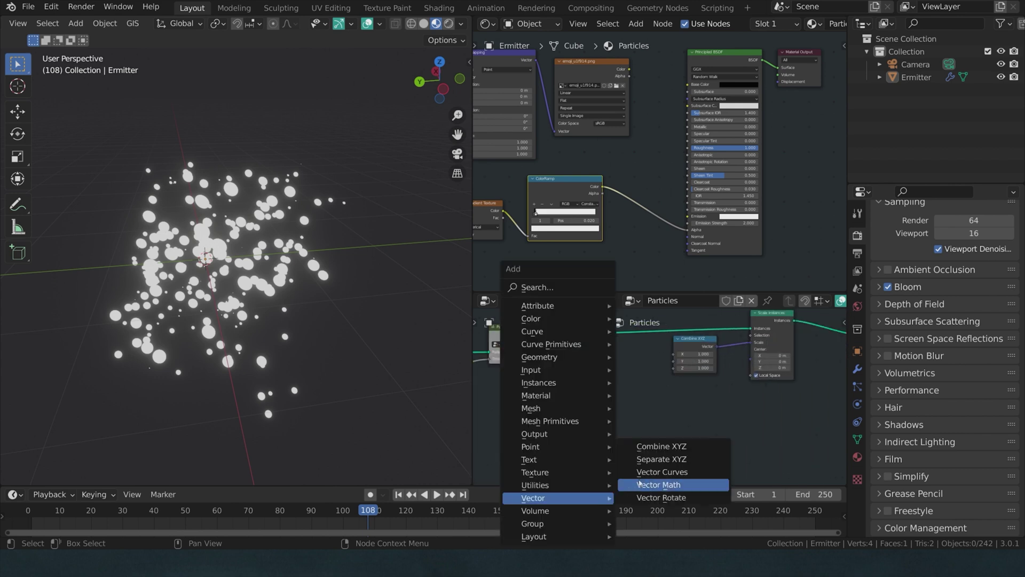
{"action": "left_click", "coordinate": [662, 458]}
{"action": "left_click", "coordinate": [601, 369]}
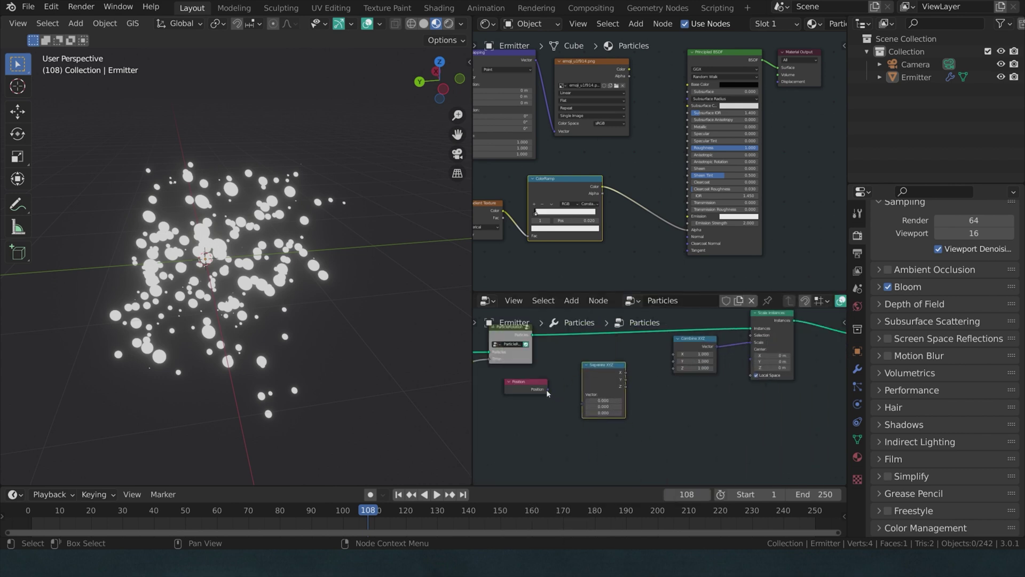
{"action": "left_click_drag", "start_coordinate": [547, 390], "coordinate": [582, 404]}
{"action": "left_click_drag", "start_coordinate": [595, 397], "coordinate": [595, 387]}
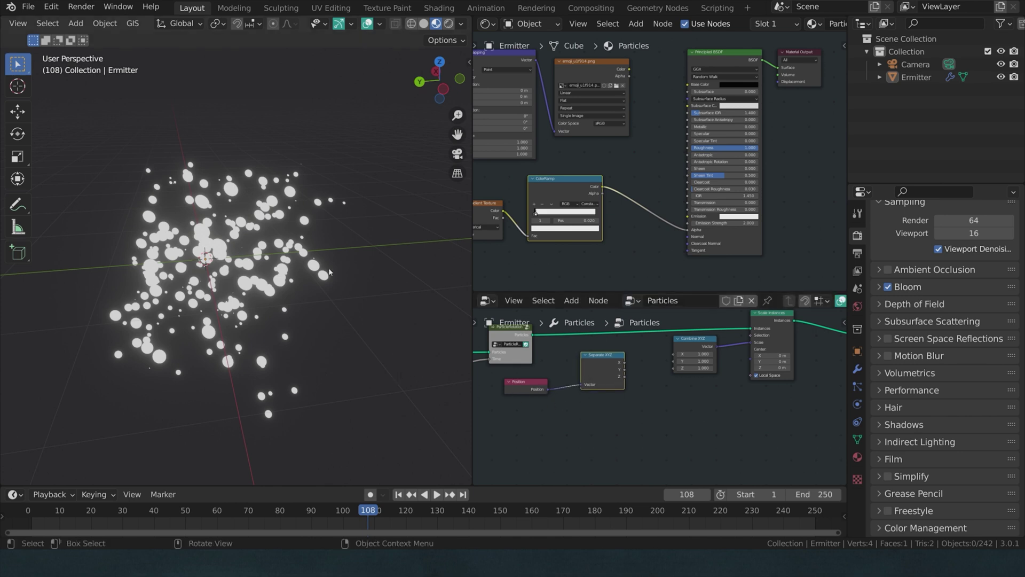
Connect the Y output of Separate XYZ to the X input of Combine XYZ and inspect the particles from several angles
{"action": "scroll", "coordinate": [667, 336], "scroll_direction": "up", "scroll_amount": 2}
{"action": "left_click_drag", "start_coordinate": [609, 381], "coordinate": [676, 361]}
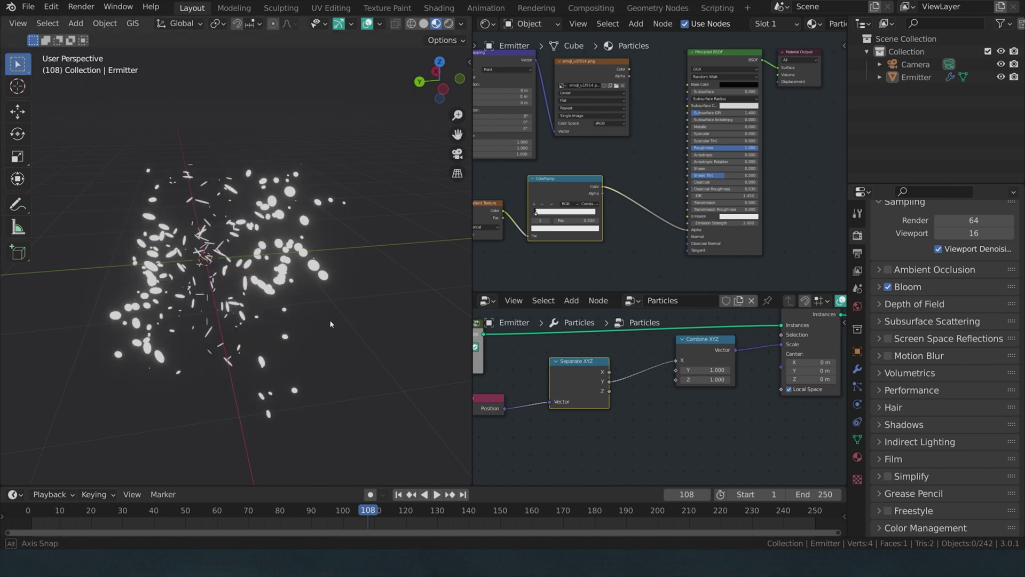
{"action": "middle_click_drag", "start_coordinate": [330, 323], "coordinate": [255, 308]}
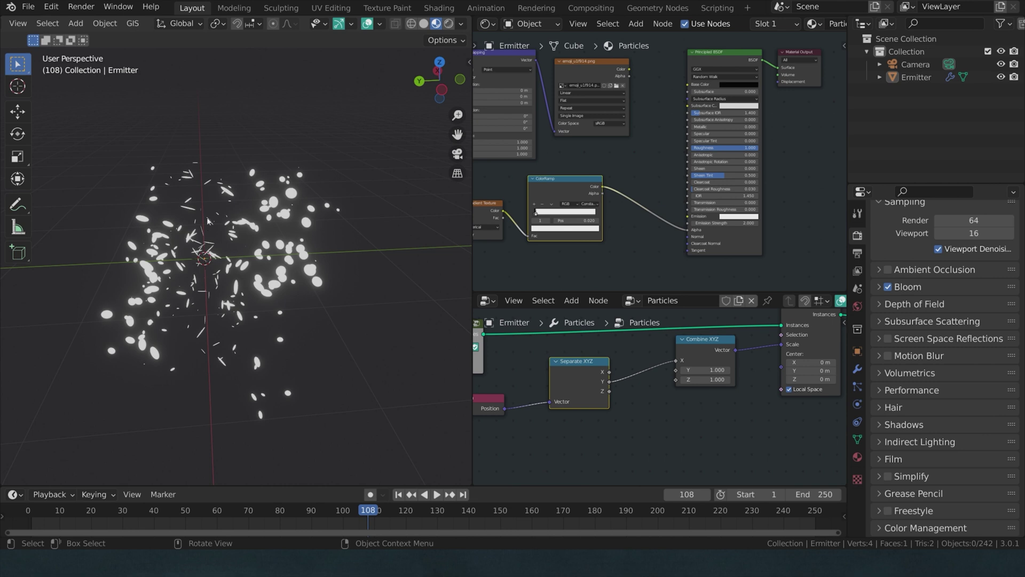
{"action": "middle_click_drag", "start_coordinate": [208, 217], "coordinate": [202, 182]}
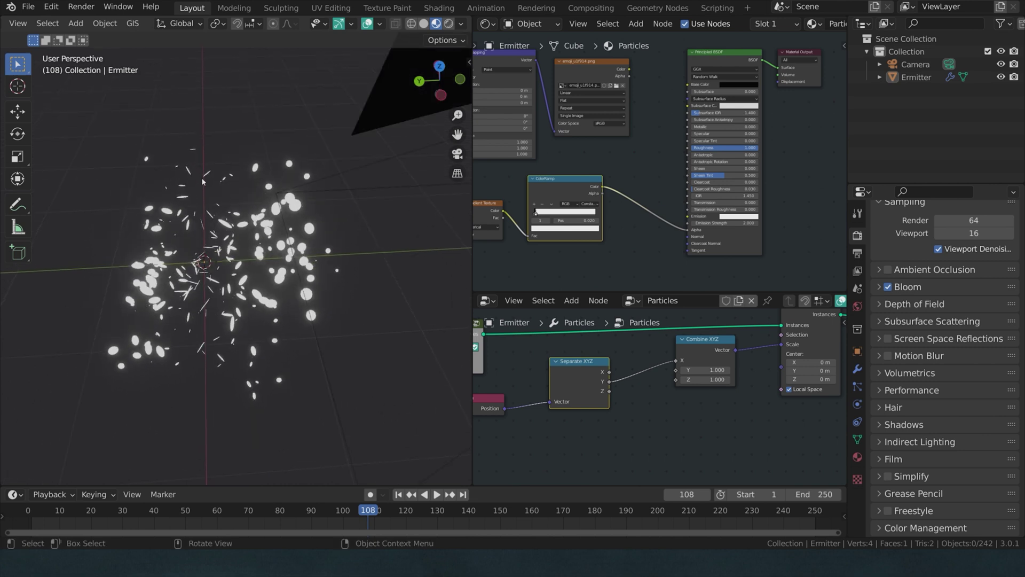
{"action": "middle_click_drag", "start_coordinate": [206, 291], "coordinate": [217, 277]}
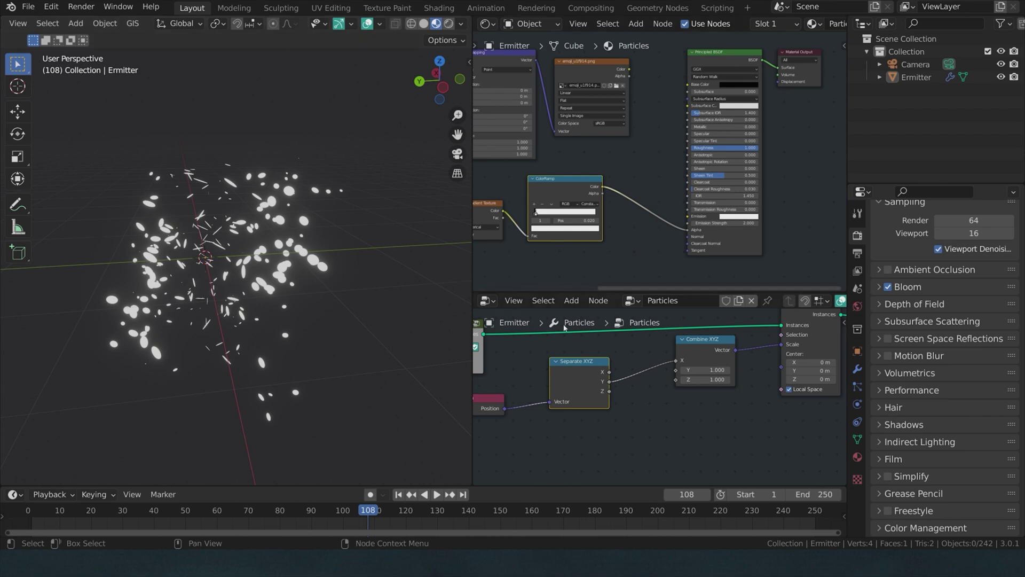
{"action": "scroll", "coordinate": [304, 283], "scroll_direction": "up", "scroll_amount": 3}
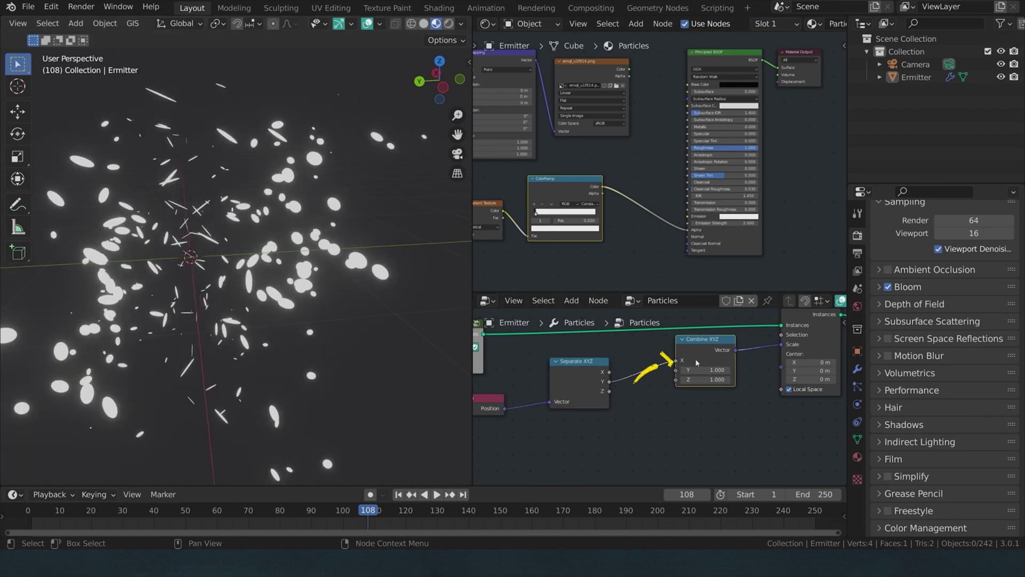
Connect the Y output of Separate XYZ to the Y input of Combine XYZ as well
{"action": "left_click_drag", "start_coordinate": [609, 381], "coordinate": [710, 380]}
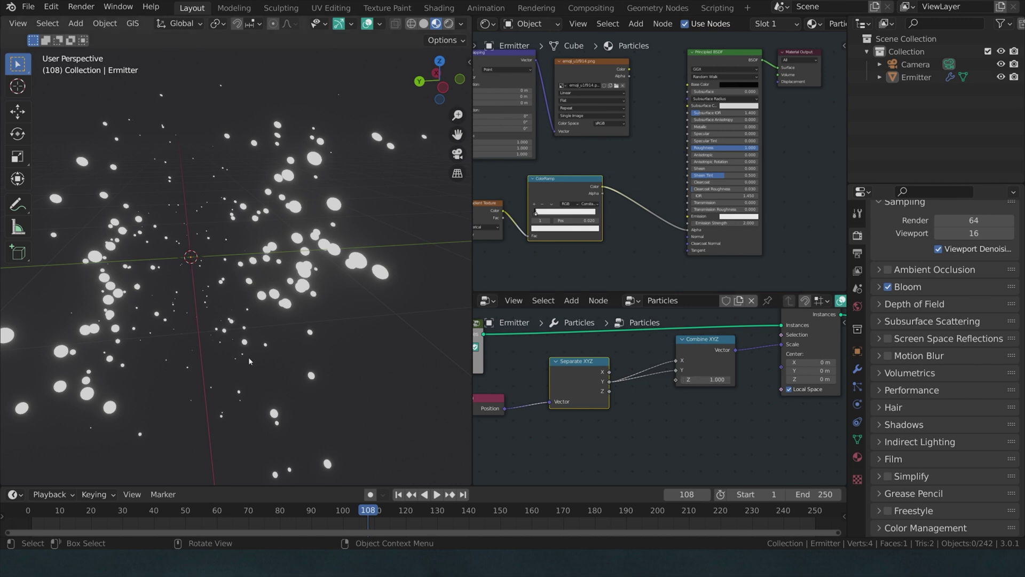
{"action": "scroll", "coordinate": [207, 305], "scroll_direction": "down", "scroll_amount": 2}
{"action": "middle_click_drag", "start_coordinate": [203, 290], "coordinate": [242, 291]}
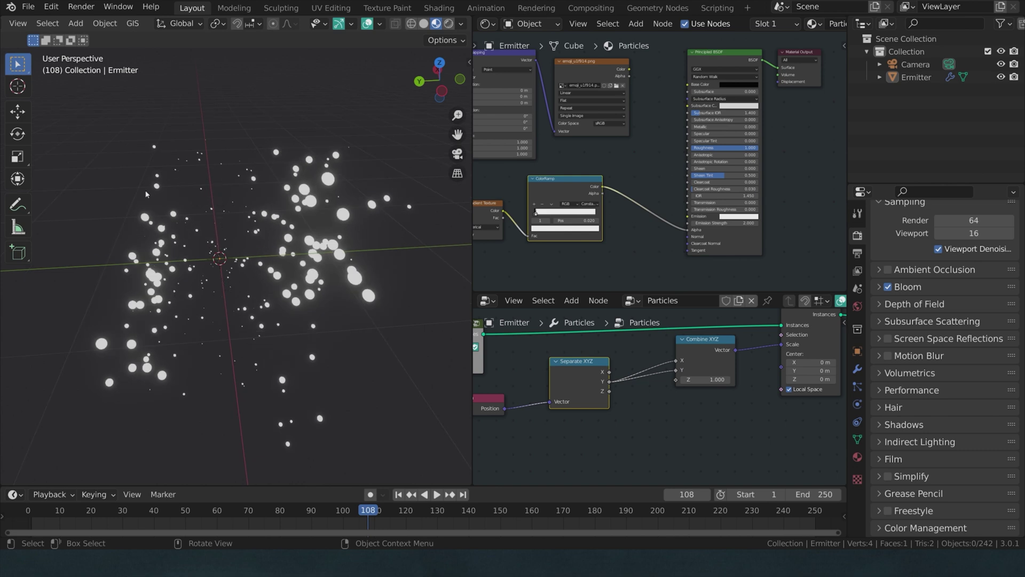
Select the emitter and lengthen its mesh in Edit Mode by moving the selected face outward along the Y axis, then return to Object Mode
{"action": "left_click", "coordinate": [261, 227]}
{"action": "scroll", "coordinate": [265, 229], "scroll_direction": "down", "scroll_amount": 1}
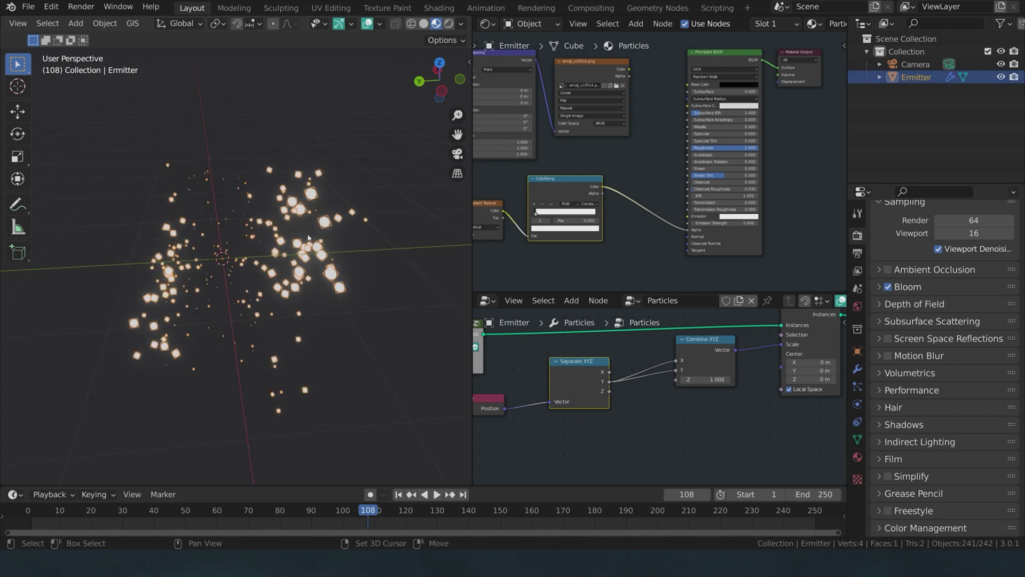
{"action": "middle_click_drag", "start_coordinate": [315, 240], "coordinate": [222, 244], "text": "shift"}
{"action": "key", "text": "Tab"}
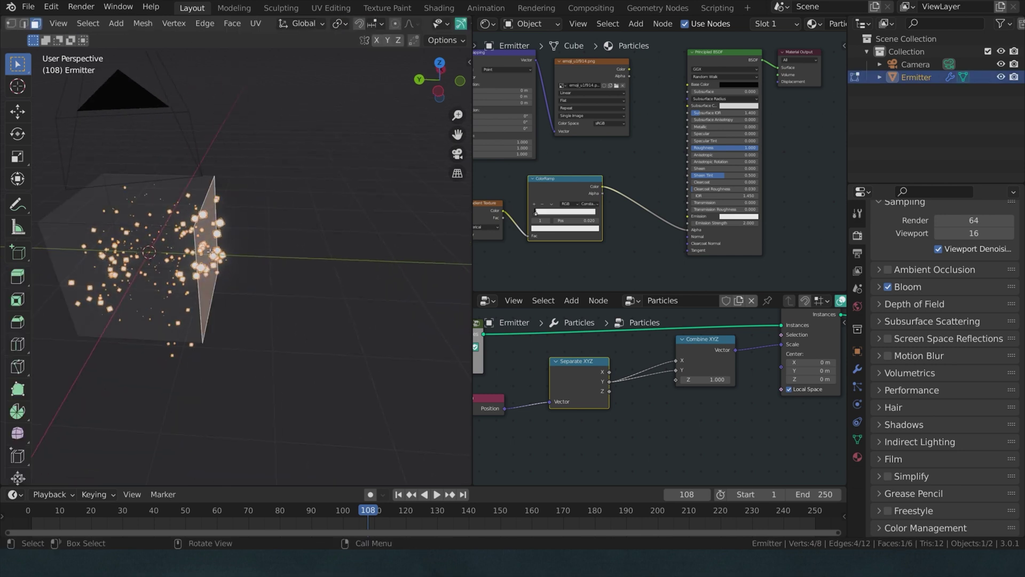
{"action": "key", "text": "g"}
{"action": "key", "text": "y"}
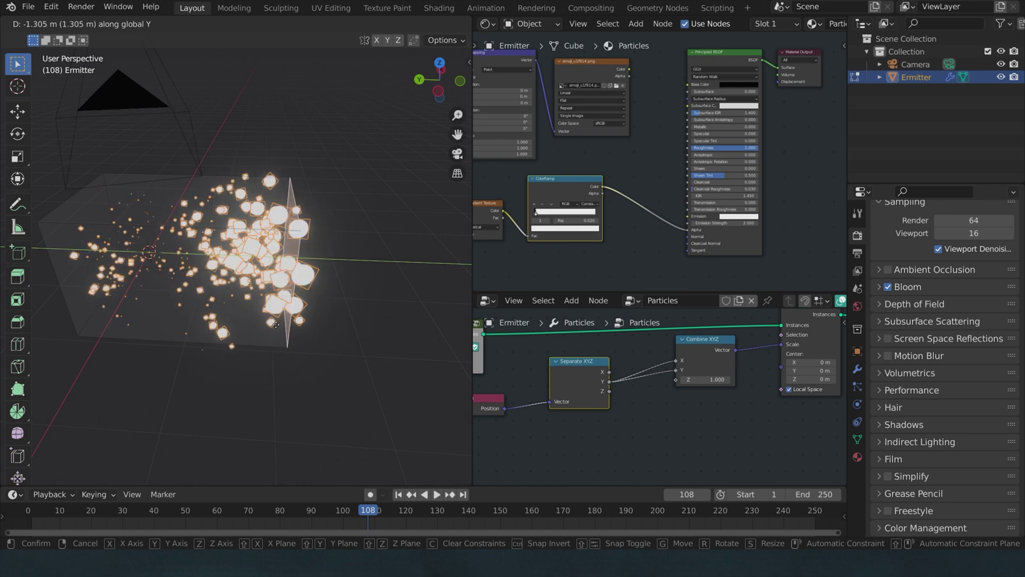
{"action": "left_click", "coordinate": [454, 349]}
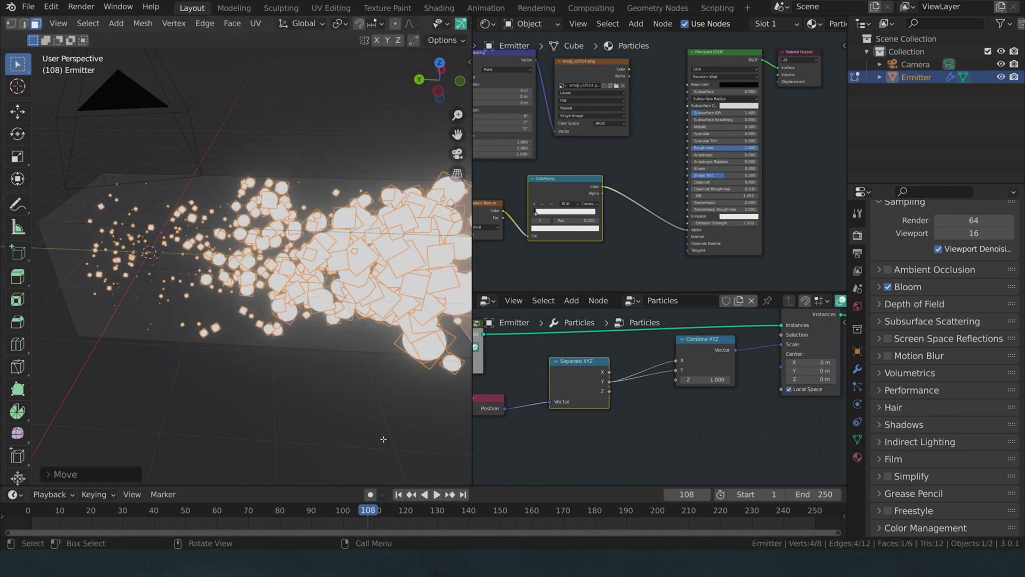
{"action": "key", "text": "Tab"}
{"action": "middle_click_drag", "start_coordinate": [383, 438], "coordinate": [347, 360]}
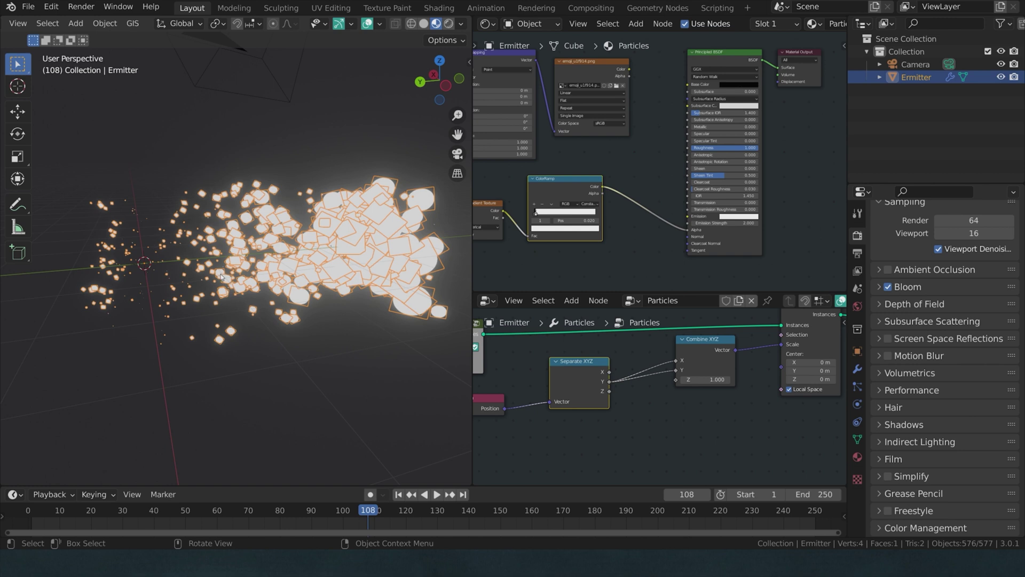
{"action": "middle_click_drag", "start_coordinate": [217, 268], "coordinate": [135, 276], "text": "shift"}
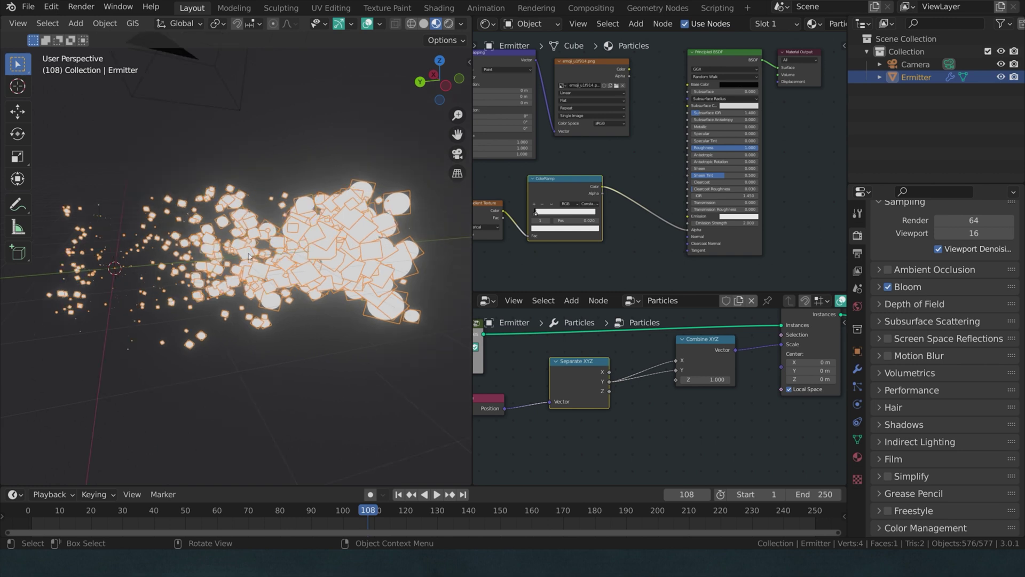
{"action": "middle_click_drag", "start_coordinate": [281, 252], "coordinate": [373, 238]}
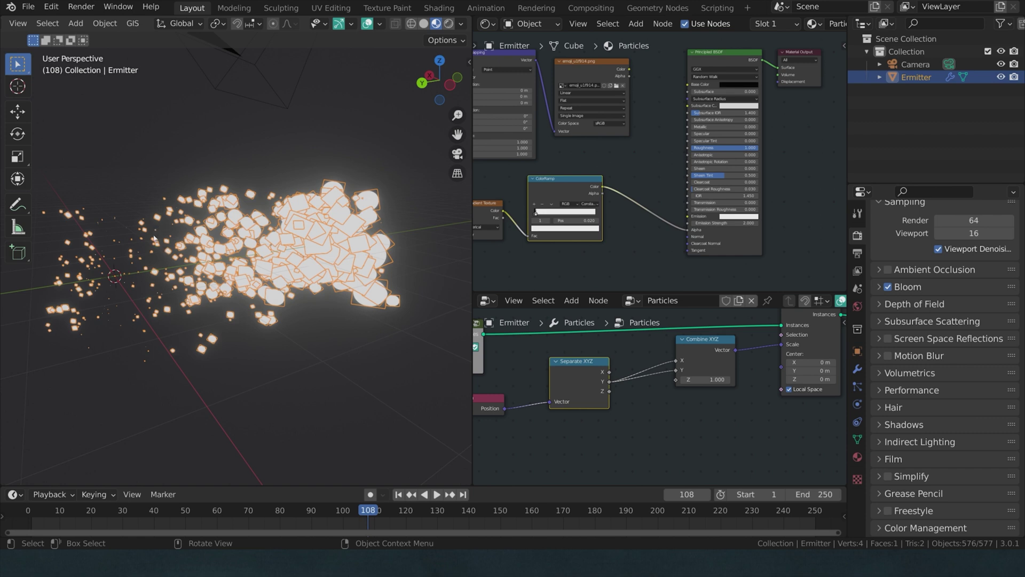
{"action": "middle_click_drag", "start_coordinate": [144, 266], "coordinate": [120, 262]}
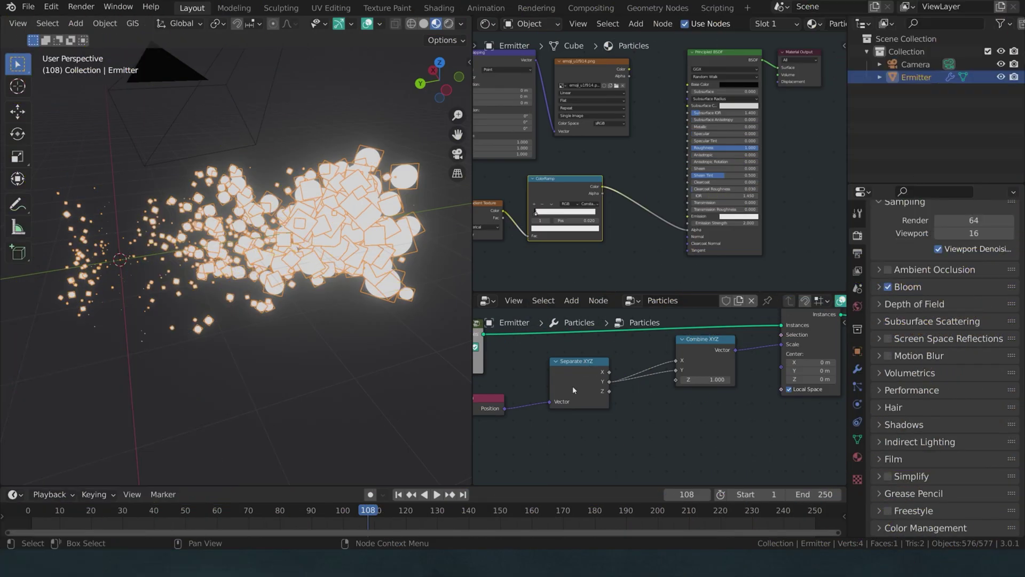
Duplicate the Separate XYZ node twice below the original and connect the particle distribution group's Min and Max outputs to the copies
{"action": "left_click_drag", "start_coordinate": [573, 388], "coordinate": [554, 391]}
{"action": "middle_click_drag", "start_coordinate": [558, 398], "coordinate": [570, 393]}
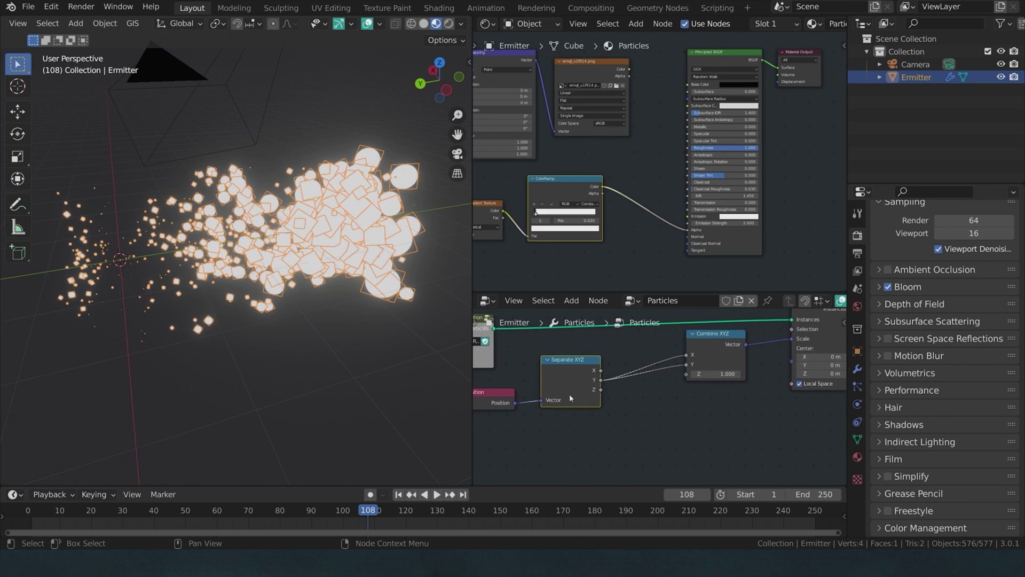
{"action": "scroll", "coordinate": [570, 390], "scroll_direction": "down", "scroll_amount": 2}
{"action": "key", "text": "shift+d"}
{"action": "left_click", "coordinate": [574, 430]}
{"action": "middle_click_drag", "start_coordinate": [573, 431], "coordinate": [587, 381]}
{"action": "key", "text": "shift+d"}
{"action": "left_click", "coordinate": [586, 446]}
{"action": "scroll", "coordinate": [586, 438], "scroll_direction": "down", "scroll_amount": 2}
{"action": "middle_click_drag", "start_coordinate": [583, 424], "coordinate": [620, 420]}
{"action": "left_click_drag", "start_coordinate": [622, 404], "coordinate": [700, 437]}
Add a Math node set to Subtract that subtracts the Min vector's Y from the Position's Y
{"action": "key", "text": "shift+a"}
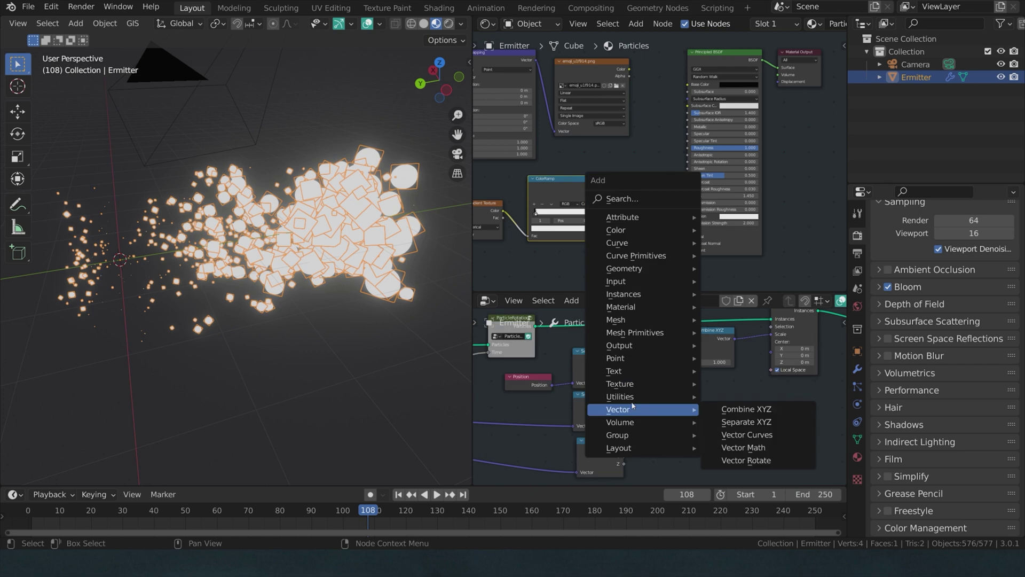
{"action": "mouse_move", "coordinate": [668, 396]}
{"action": "left_click", "coordinate": [742, 356]}
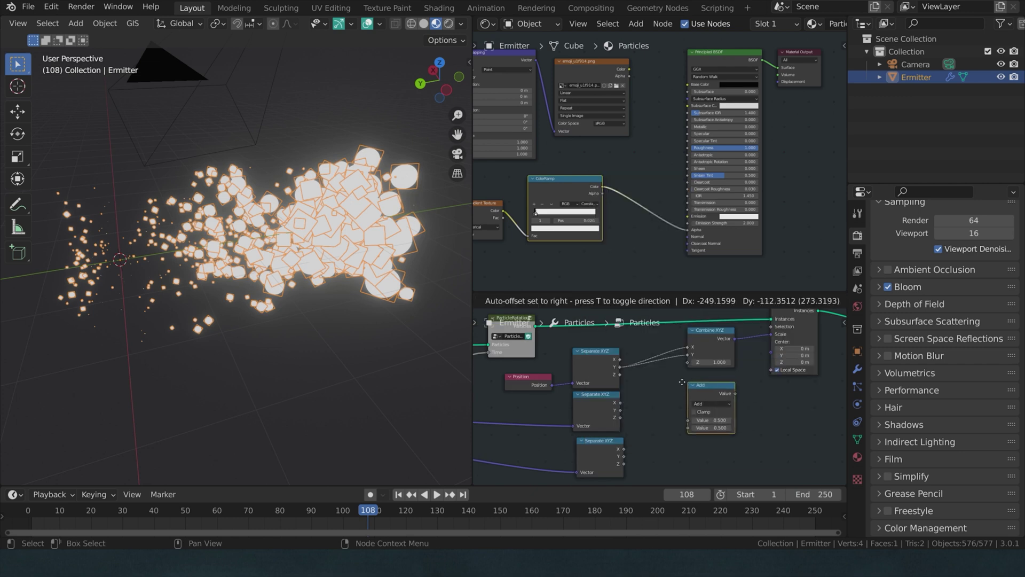
{"action": "left_click", "coordinate": [641, 384]}
{"action": "scroll", "coordinate": [642, 383], "scroll_direction": "up", "scroll_amount": 2}
{"action": "left_click_drag", "start_coordinate": [598, 348], "coordinate": [648, 415]}
{"action": "left_click_drag", "start_coordinate": [672, 384], "coordinate": [665, 386]}
{"action": "left_click", "coordinate": [666, 385]}
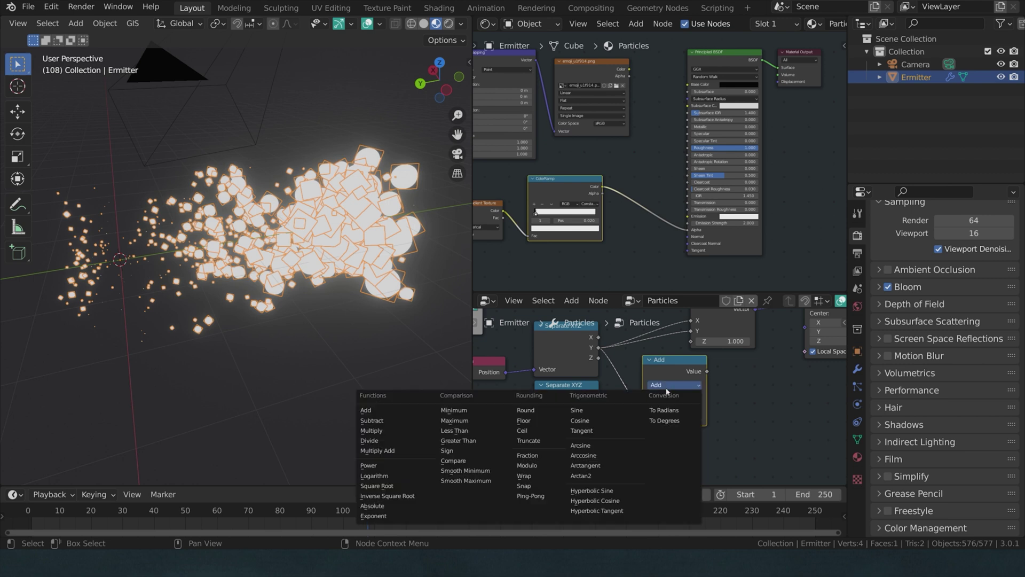
{"action": "left_click", "coordinate": [394, 422]}
{"action": "scroll", "coordinate": [670, 409], "scroll_direction": "down", "scroll_amount": 1}
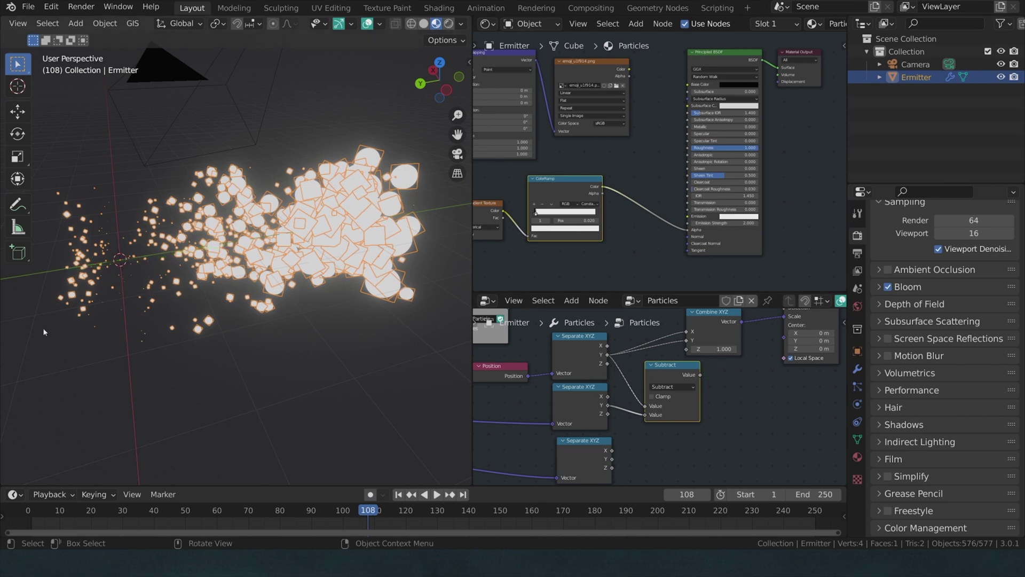
{"action": "left_click_drag", "start_coordinate": [667, 370], "coordinate": [672, 369]}
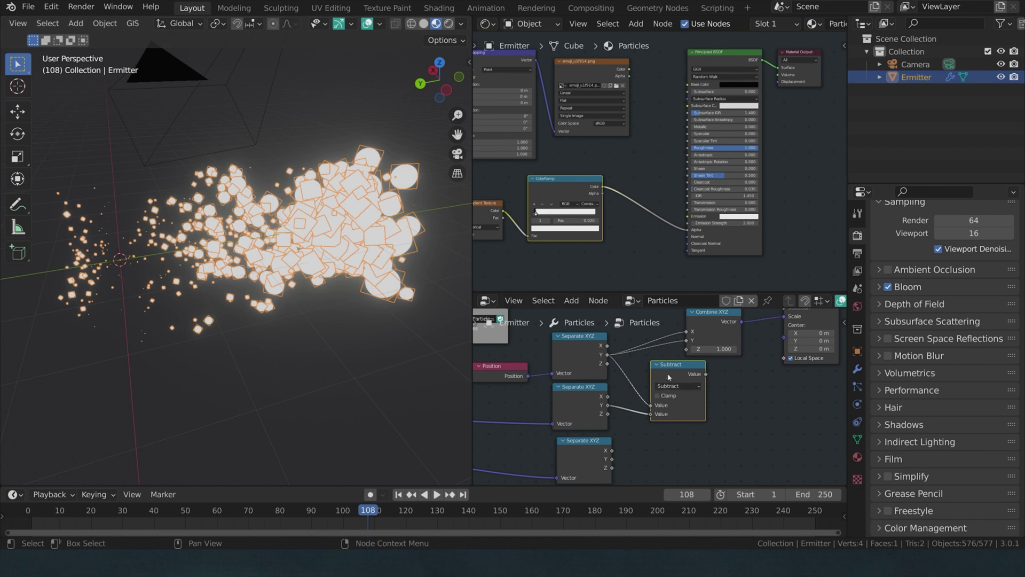
Duplicate the Subtract node below and feed it the Y outputs of the Min and Max Separate XYZ nodes
{"action": "middle_click_drag", "start_coordinate": [670, 385], "coordinate": [663, 331]}
{"action": "key", "text": "shift+d"}
{"action": "left_click", "coordinate": [658, 388]}
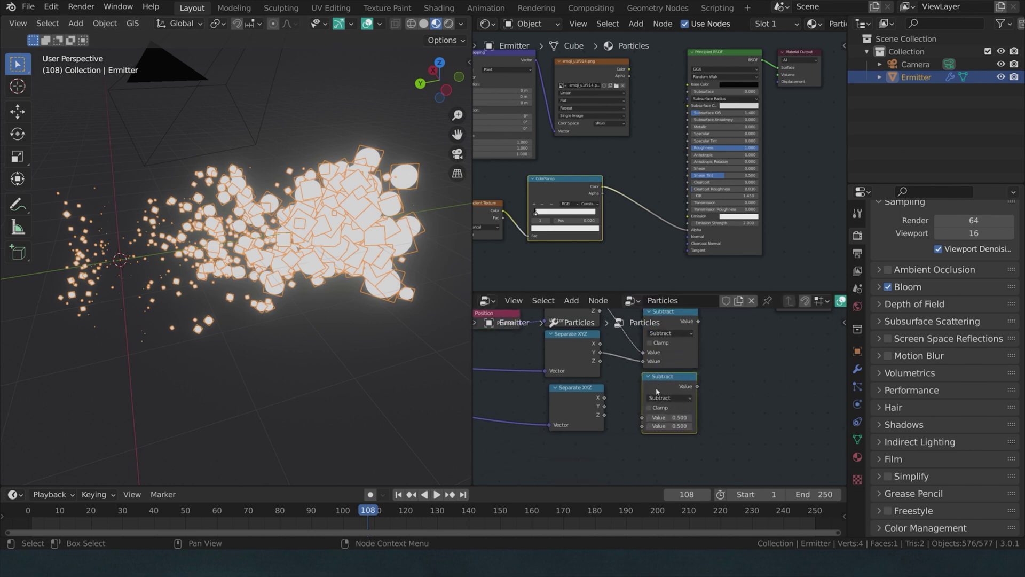
{"action": "middle_click_drag", "start_coordinate": [630, 380], "coordinate": [619, 397]}
{"action": "left_click_drag", "start_coordinate": [591, 370], "coordinate": [632, 444]}
{"action": "left_click", "coordinate": [657, 404]}
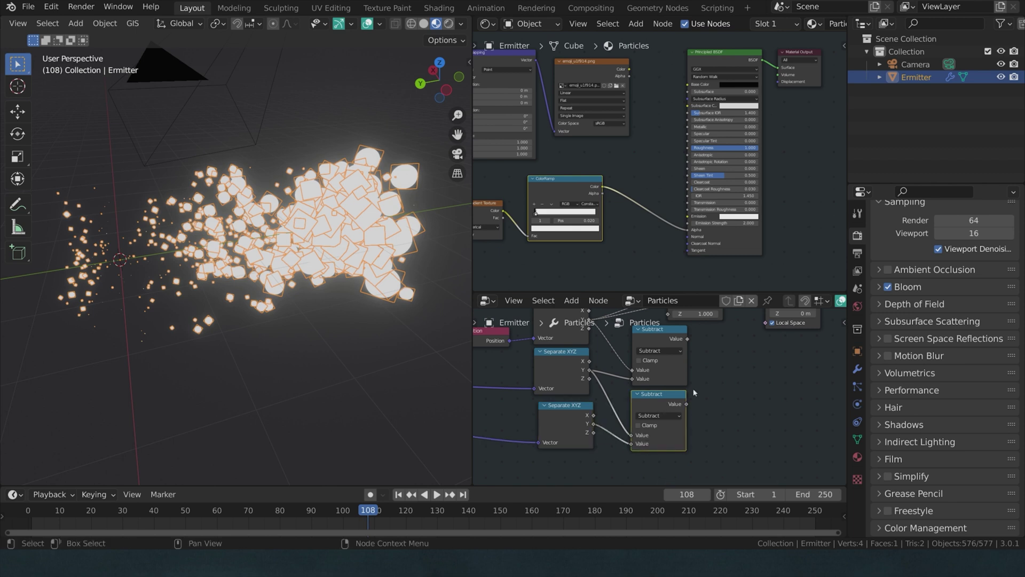
Duplicate a third Math node, connect both Subtract outputs to its values and set it to Divide
{"action": "middle_click_drag", "start_coordinate": [711, 390], "coordinate": [672, 423]}
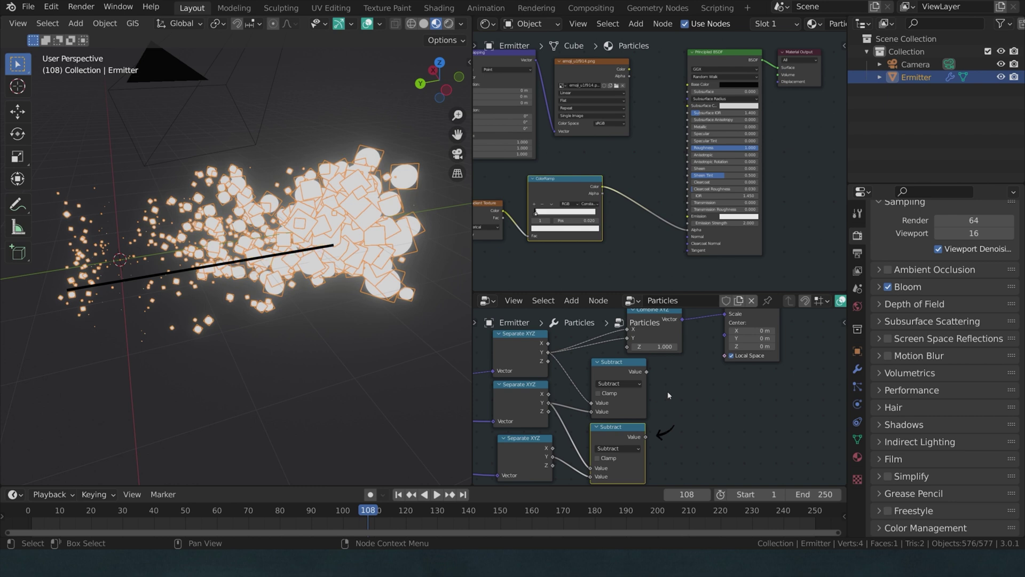
{"action": "left_click", "coordinate": [635, 402]}
{"action": "key", "text": "shift+d"}
{"action": "left_click", "coordinate": [711, 426]}
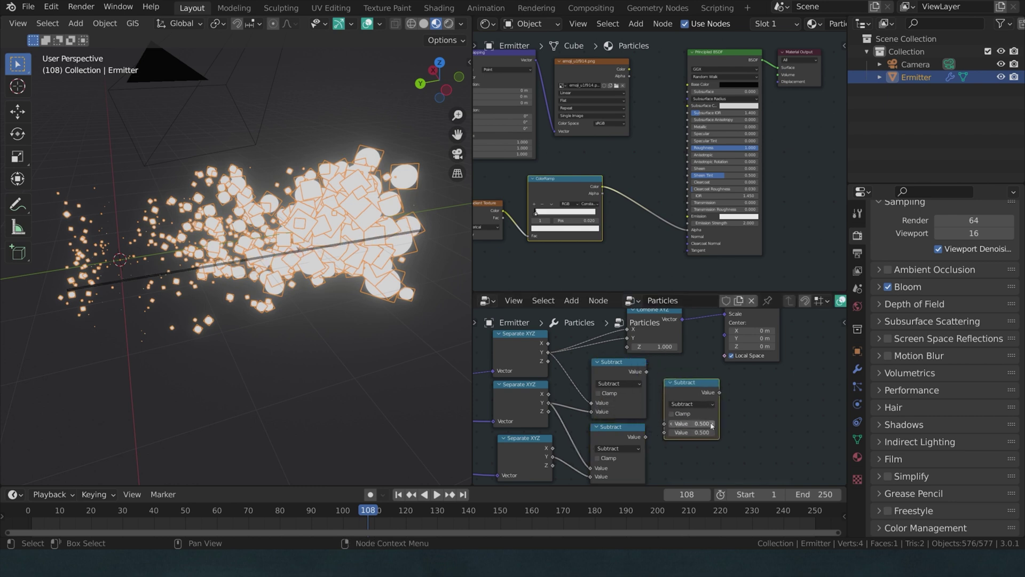
{"action": "left_click_drag", "start_coordinate": [646, 371], "coordinate": [667, 426]}
{"action": "left_click", "coordinate": [653, 404]}
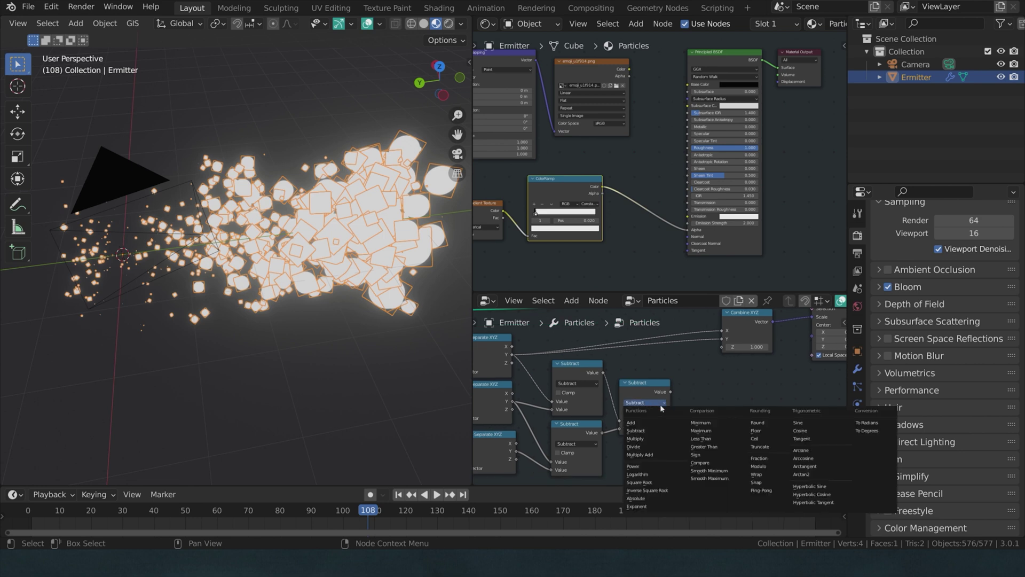
{"action": "left_click", "coordinate": [662, 447]}
Connect the Divide output to both the X and Y inputs of Combine XYZ
{"action": "middle_click_drag", "start_coordinate": [678, 401], "coordinate": [634, 428]}
{"action": "left_click_drag", "start_coordinate": [627, 419], "coordinate": [678, 358]}
{"action": "left_click_drag", "start_coordinate": [627, 419], "coordinate": [679, 367]}
Try lengthening the emitter by moving its end face outward along the Y axis in Edit Mode, then undo the move
{"action": "left_click", "coordinate": [302, 368]}
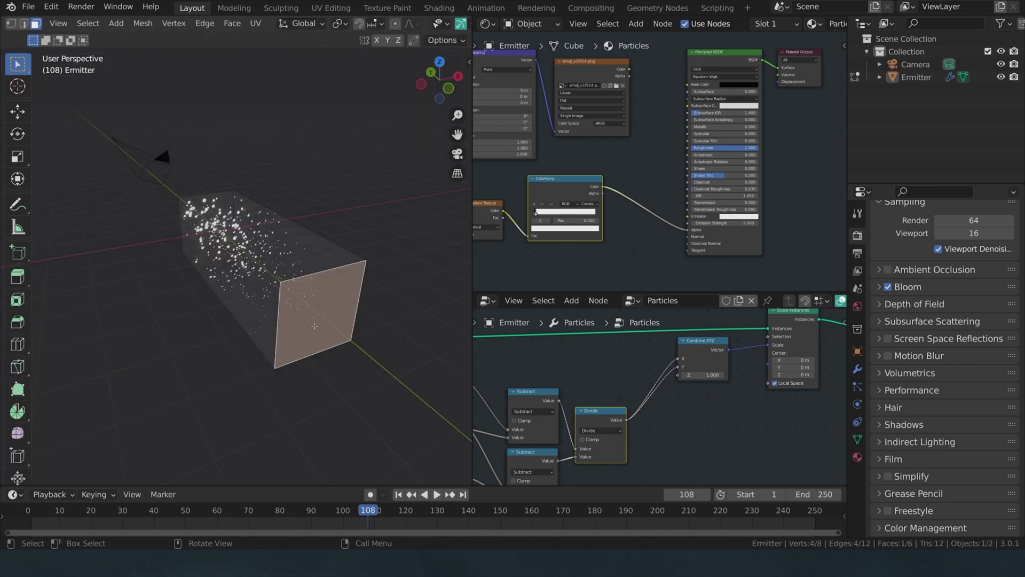
{"action": "scroll", "coordinate": [315, 326], "scroll_direction": "down", "scroll_amount": 2}
{"action": "mouse_move", "coordinate": [229, 327]}
{"action": "middle_mouse_down"}
{"action": "mouse_move", "coordinate": [277, 338]}
{"action": "mouse_move", "coordinate": [238, 338]}
{"action": "middle_mouse_up"}
{"action": "key", "text": "g"}
{"action": "key", "text": "y"}
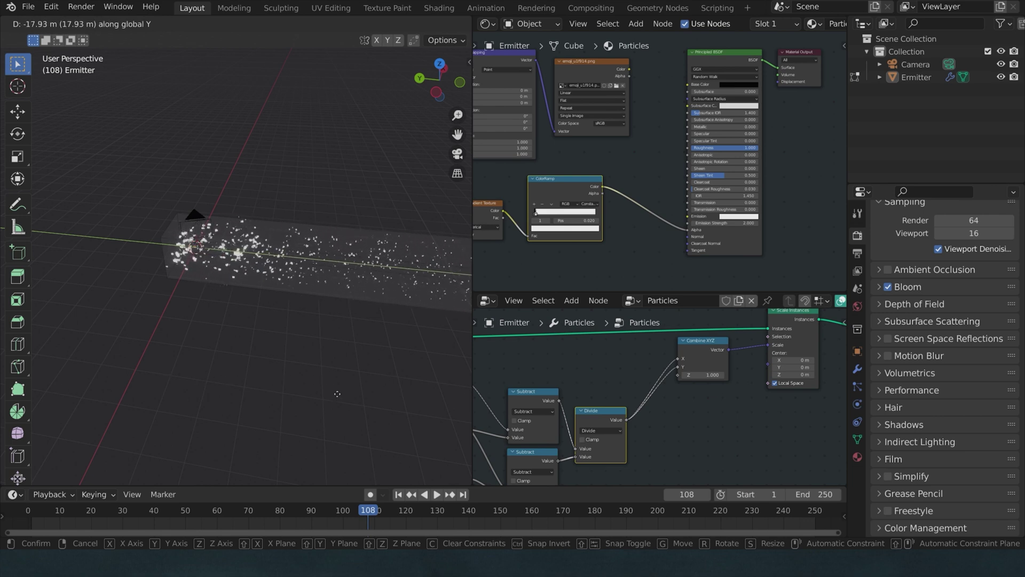
{"action": "left_click", "coordinate": [190, 321]}
{"action": "middle_click_drag", "start_coordinate": [190, 320], "coordinate": [135, 274]}
{"action": "key", "text": "ctrl"}
{"action": "key", "text": "ctrl+z"}
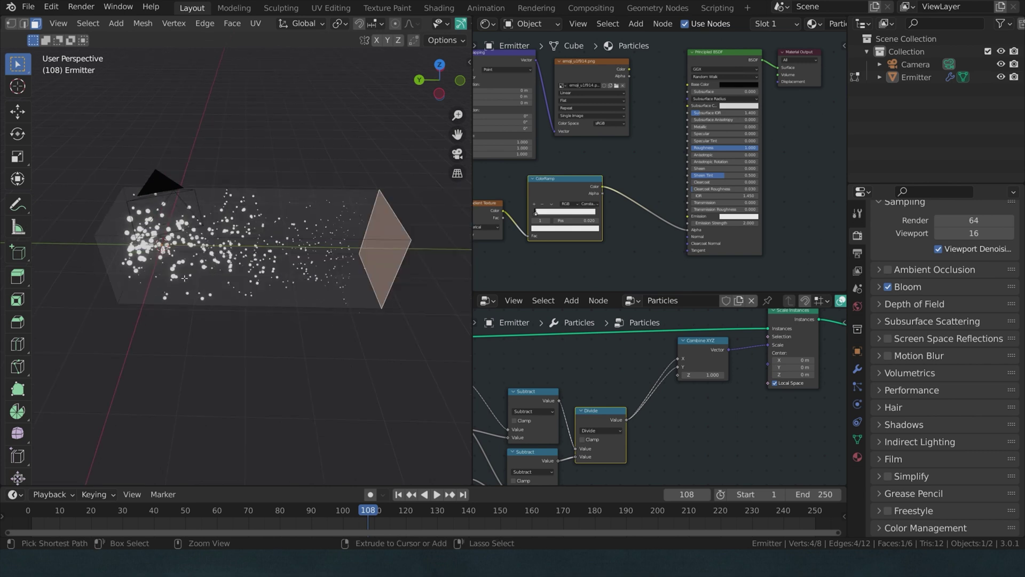
Shorten the emitter by moving its end face inward about 3.2 m along the global Y axis
{"action": "key", "text": "g"}
{"action": "key", "text": "y"}
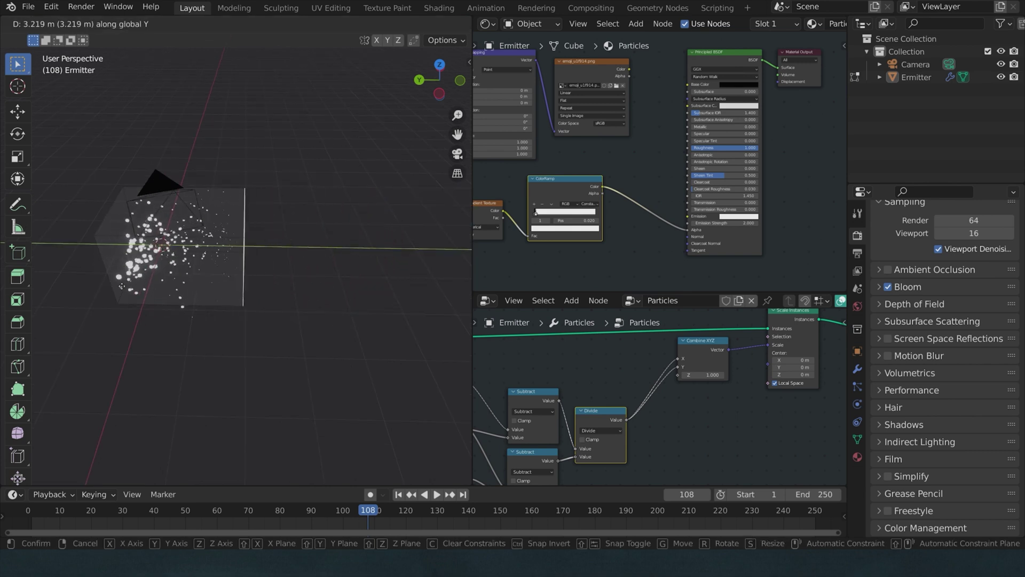
{"action": "left_click", "coordinate": [117, 286]}
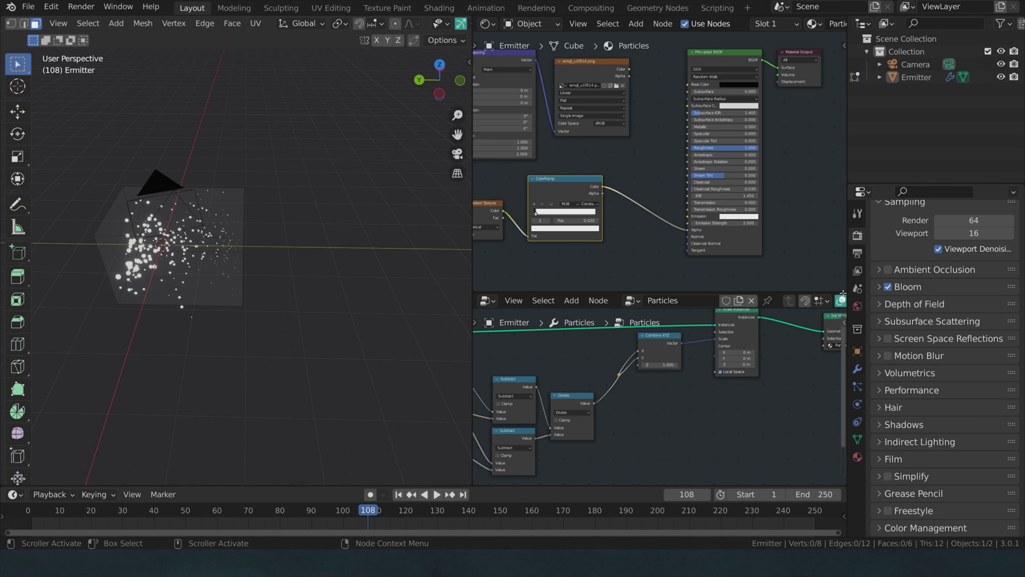
Expand the geometry node editor over the shader editor, insert a ColorRamp between Divide and Combine XYZ, and return to Object Mode
{"action": "left_click_drag", "start_coordinate": [844, 296], "coordinate": [822, 211]}
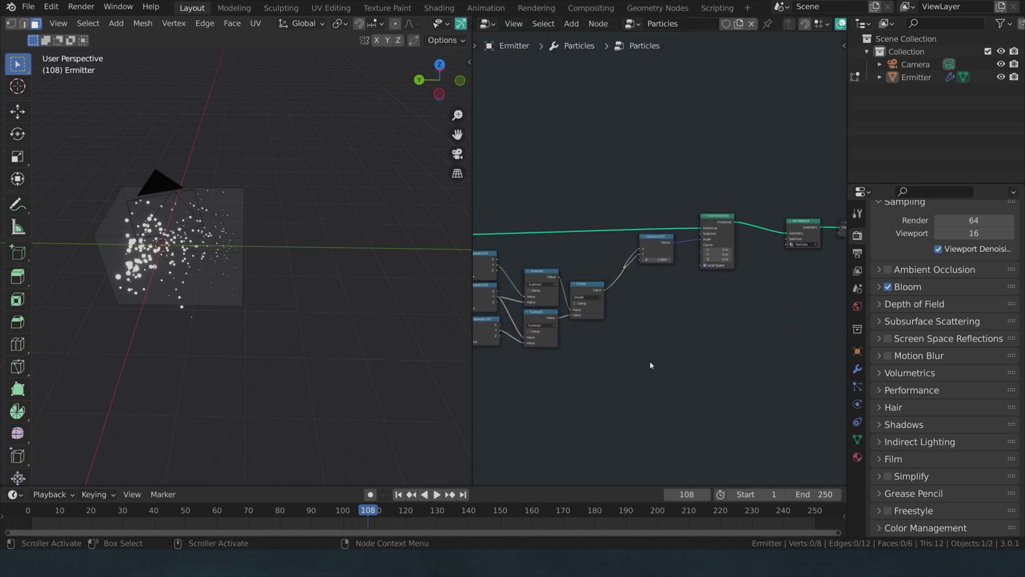
{"action": "key", "text": "shift+a"}
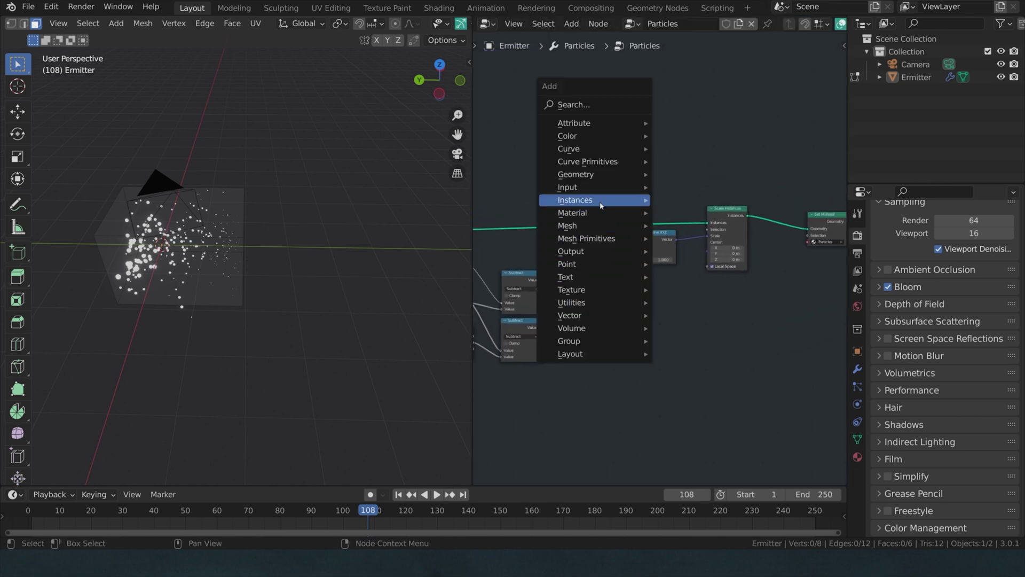
{"action": "key", "text": "shift+a"}
{"action": "left_click", "coordinate": [705, 318]}
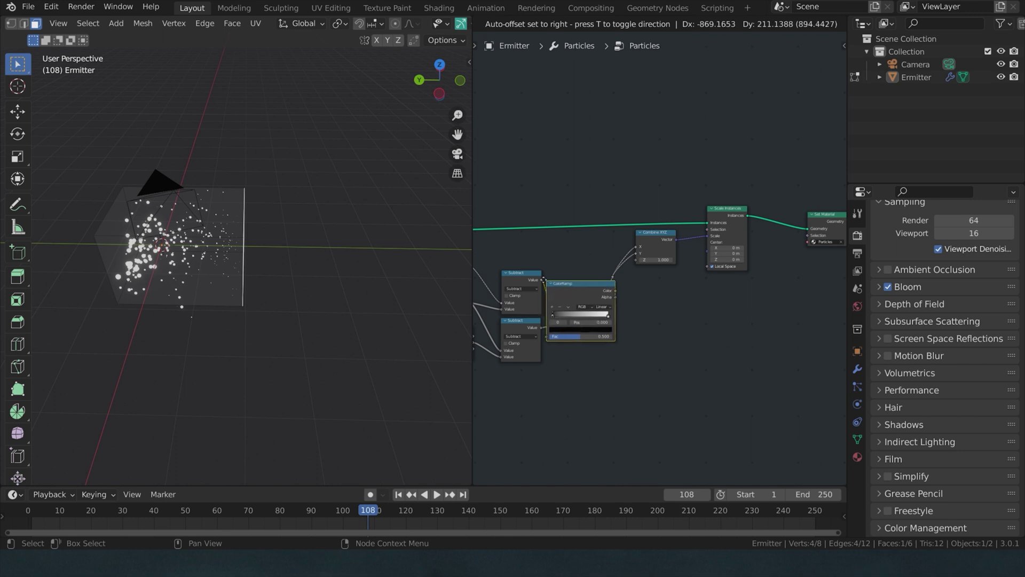
{"action": "left_click", "coordinate": [570, 298]}
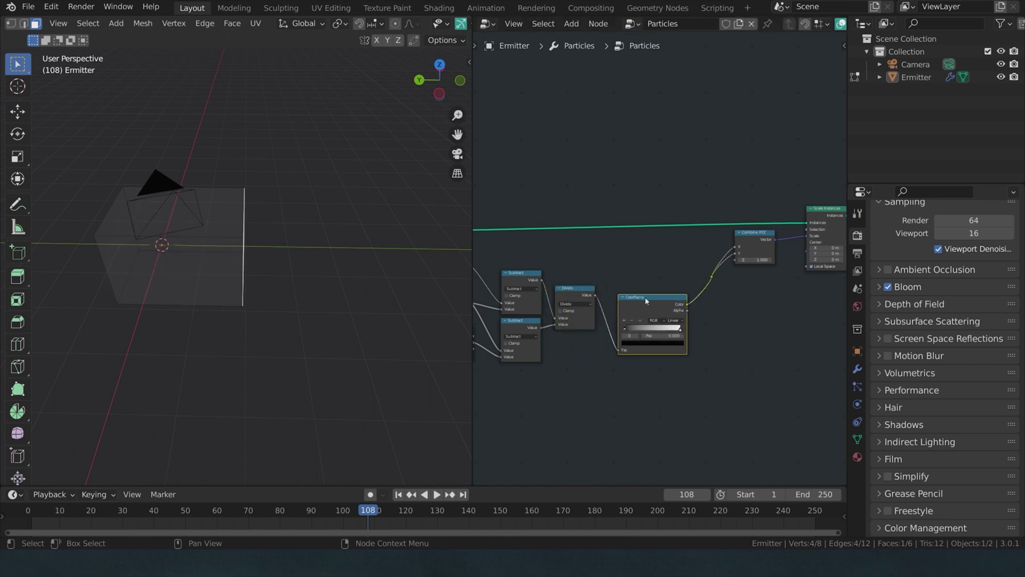
{"action": "left_click_drag", "start_coordinate": [644, 297], "coordinate": [637, 272]}
{"action": "scroll", "coordinate": [637, 272], "scroll_direction": "up", "scroll_amount": 9}
{"action": "key", "text": "Tab"}
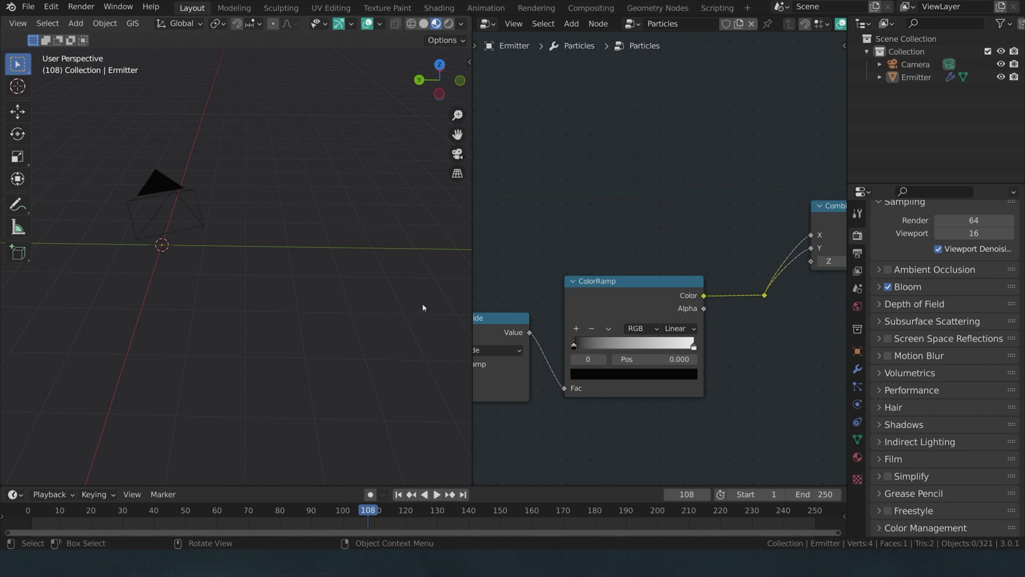
Connect Divide directly to the reroute before Combine XYZ to check the particles without the ColorRamp, then reconnect the ColorRamp's Color output
{"action": "scroll", "coordinate": [564, 300], "scroll_direction": "down", "scroll_amount": 3}
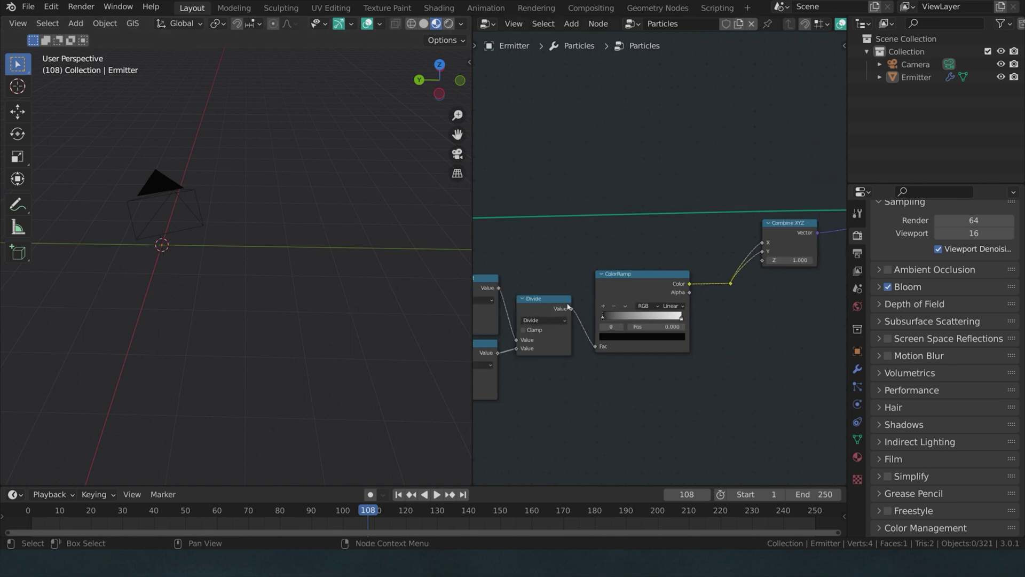
{"action": "left_click", "coordinate": [619, 280]}
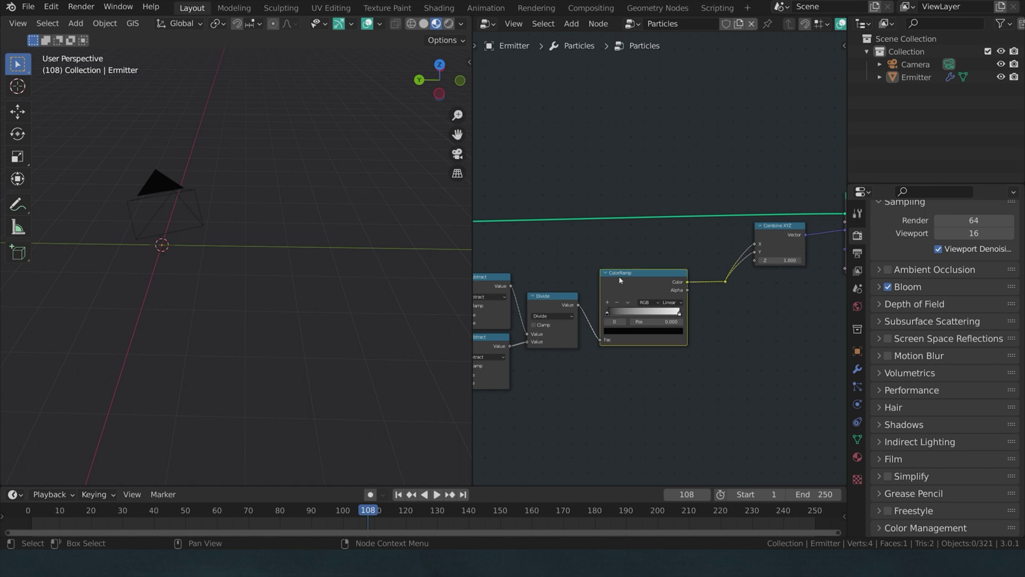
{"action": "scroll", "coordinate": [619, 277], "scroll_direction": "down", "scroll_amount": 1}
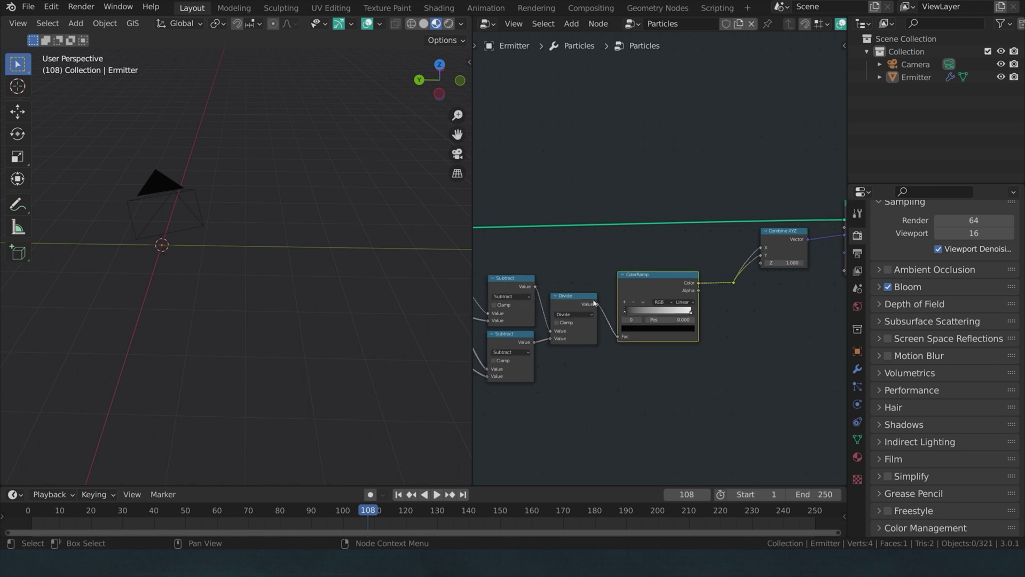
{"action": "middle_click_drag", "start_coordinate": [484, 298], "coordinate": [548, 282]}
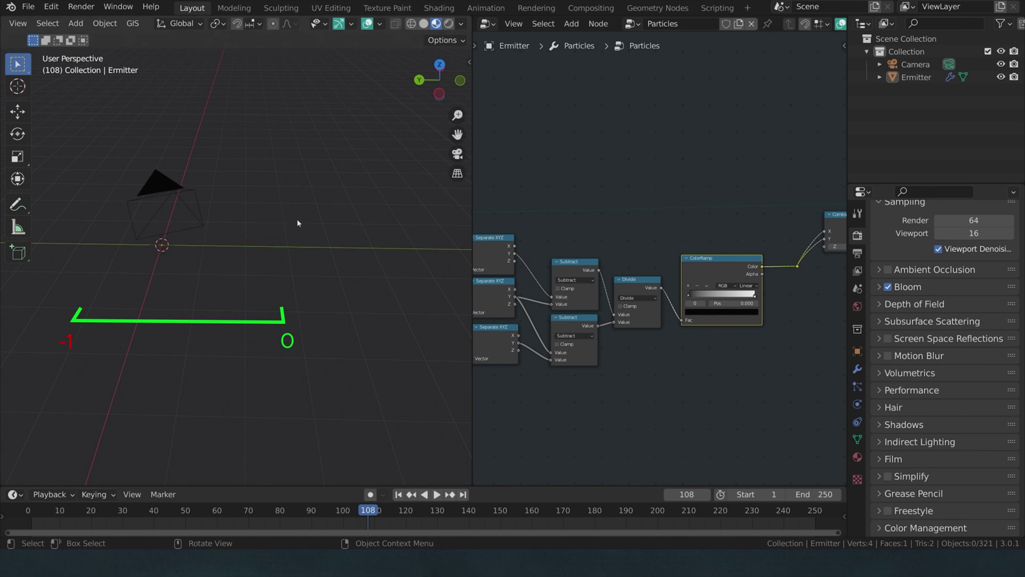
{"action": "middle_click_drag", "start_coordinate": [670, 267], "coordinate": [613, 284]}
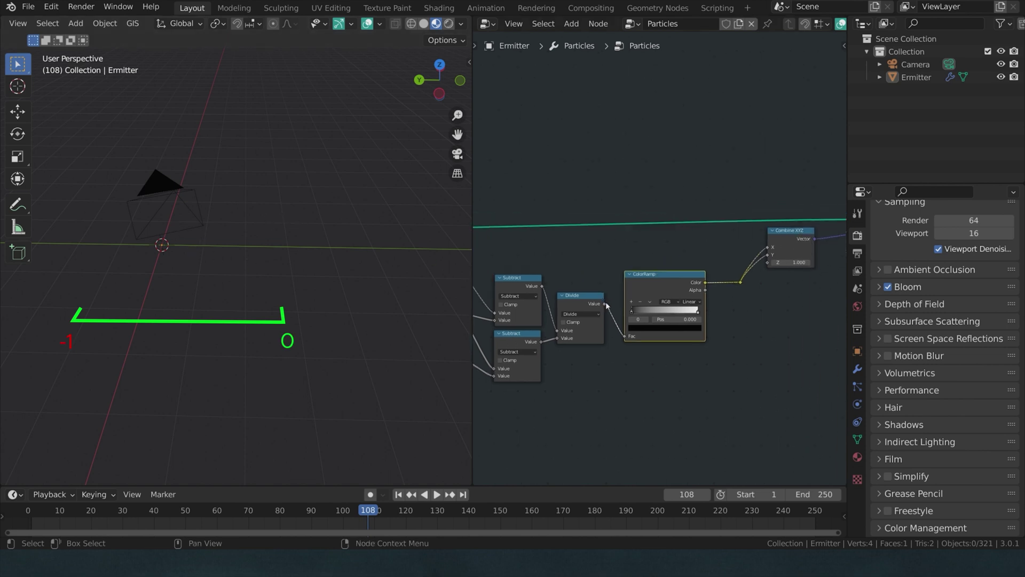
{"action": "left_click_drag", "start_coordinate": [605, 303], "coordinate": [741, 283]}
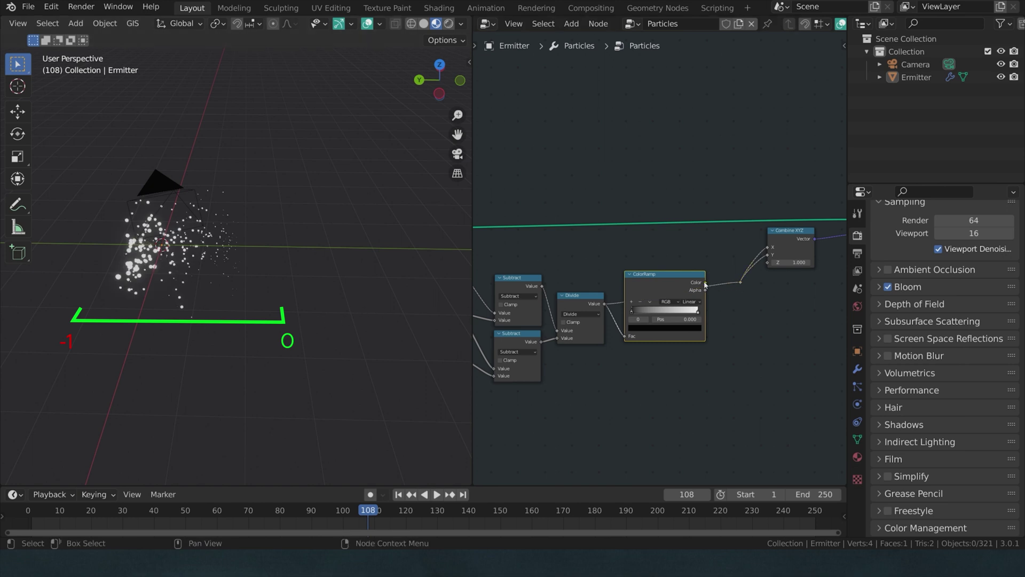
{"action": "left_click_drag", "start_coordinate": [706, 282], "coordinate": [741, 282]}
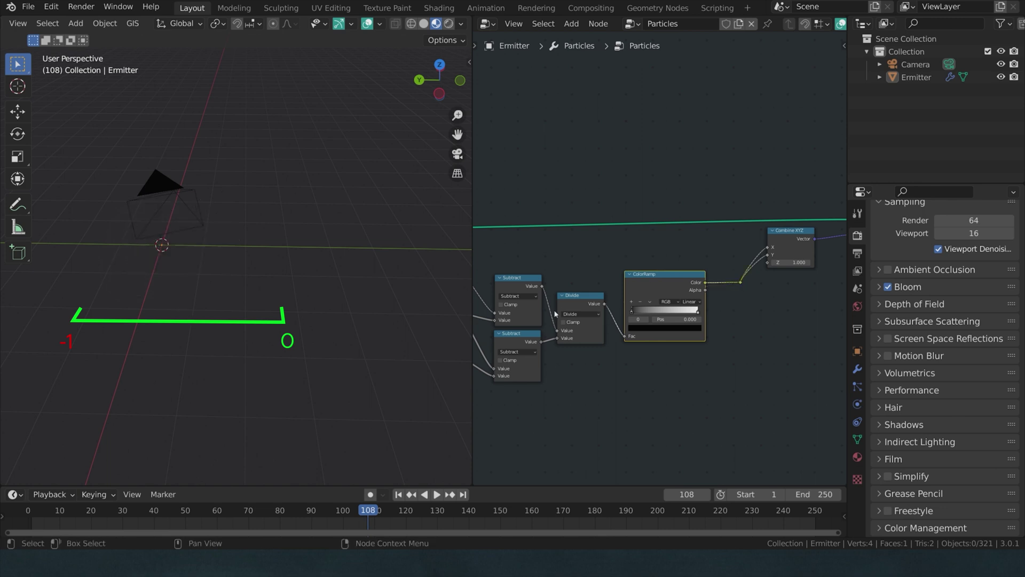
Swap the two inputs of the upper Subtract node so the Position's Y is subtracted from the Min's Y
{"action": "middle_click_drag", "start_coordinate": [556, 308], "coordinate": [621, 303]}
{"action": "scroll", "coordinate": [621, 299], "scroll_direction": "up", "scroll_amount": 4}
{"action": "left_click", "coordinate": [632, 279]}
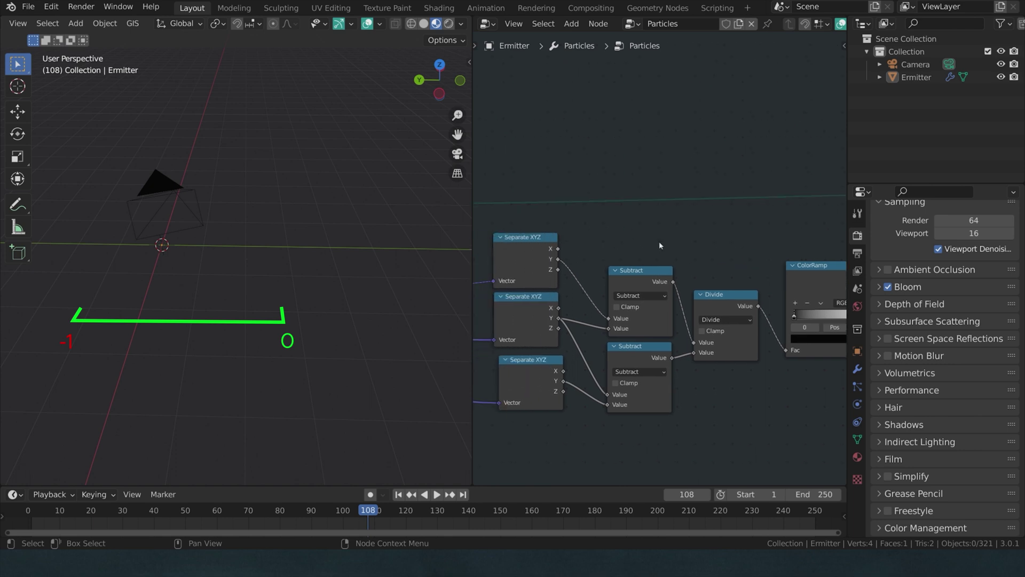
{"action": "mouse_move", "coordinate": [613, 320]}
{"action": "left_mouse_down"}
{"action": "mouse_move", "coordinate": [612, 330]}
{"action": "mouse_move", "coordinate": [605, 311]}
{"action": "left_mouse_up"}
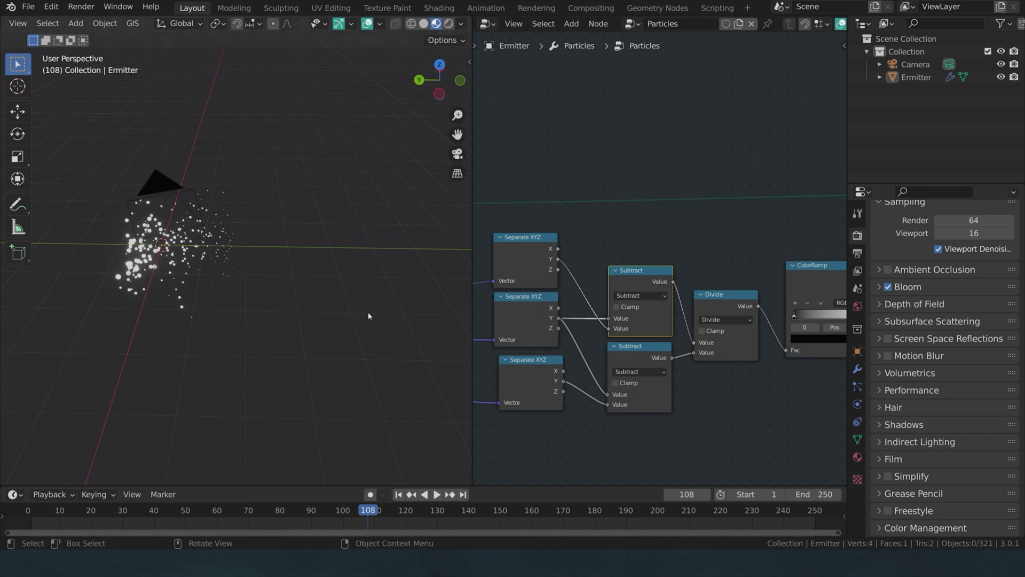
Move the ColorRamp's white stop to about the middle of the gradient, keeping the black stop at the start
{"action": "middle_click_drag", "start_coordinate": [745, 284], "coordinate": [565, 281]}
{"action": "scroll", "coordinate": [674, 303], "scroll_direction": "up", "scroll_amount": 3}
{"action": "scroll", "coordinate": [705, 311], "scroll_direction": "down", "scroll_amount": 4}
{"action": "scroll", "coordinate": [697, 312], "scroll_direction": "up", "scroll_amount": 4}
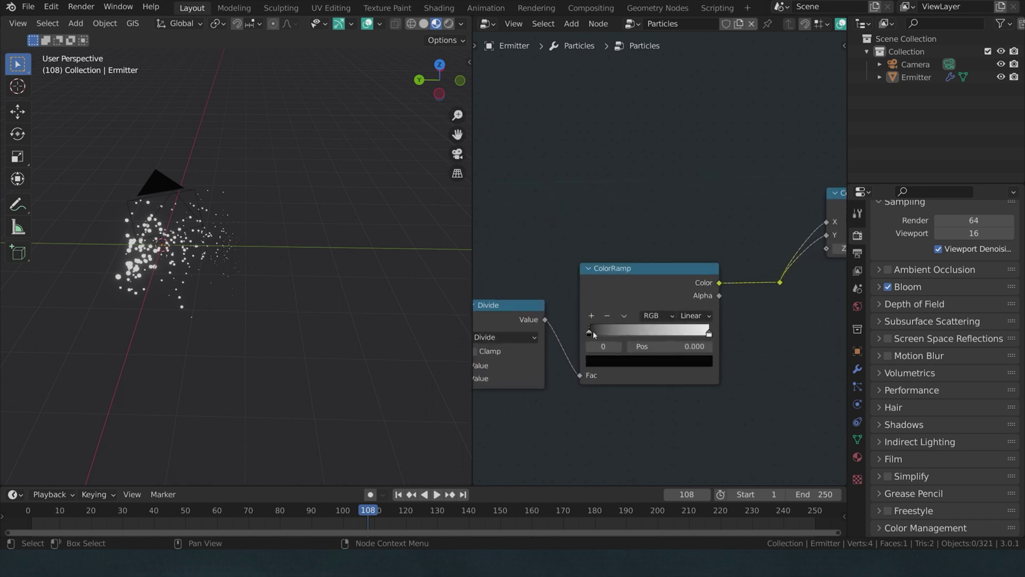
{"action": "left_click_drag", "start_coordinate": [592, 333], "coordinate": [607, 336]}
{"action": "left_click_drag", "start_coordinate": [709, 333], "coordinate": [645, 333]}
Add a new ColorRamp stop at position 1.000 and set its color to black
{"action": "left_click", "coordinate": [592, 315]}
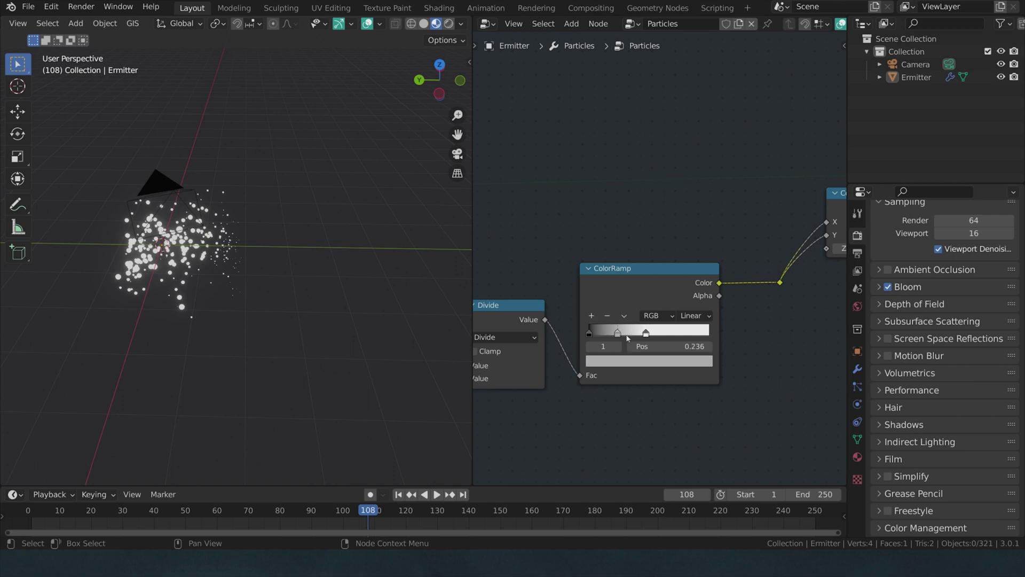
{"action": "left_click_drag", "start_coordinate": [626, 334], "coordinate": [708, 336]}
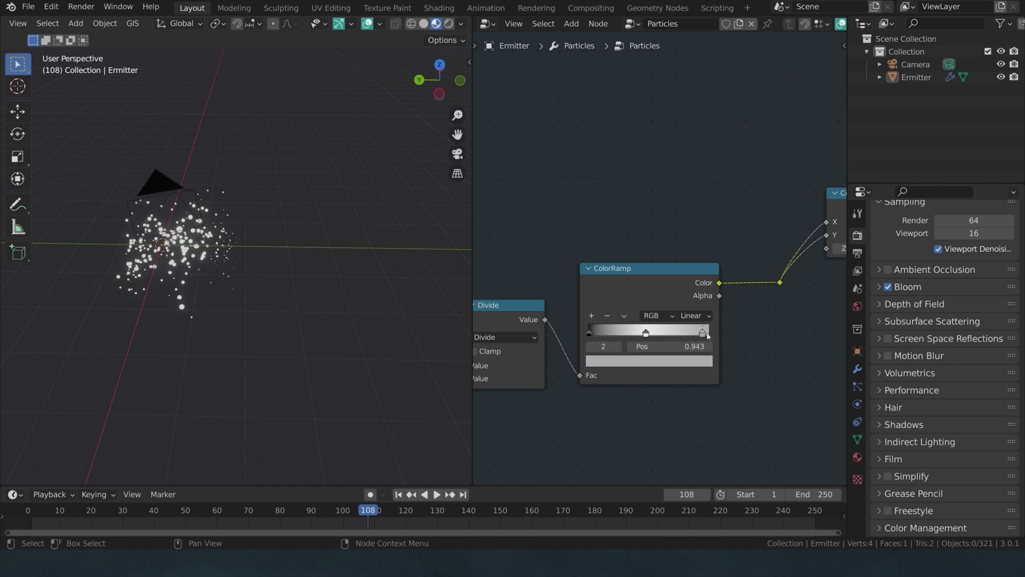
{"action": "left_click", "coordinate": [683, 364]}
{"action": "left_click_drag", "start_coordinate": [688, 243], "coordinate": [688, 271]}
Play the animation to check how the particles scale across the emitter, then stop playback
{"action": "middle_click_drag", "start_coordinate": [270, 274], "coordinate": [252, 263]}
{"action": "key", "text": "space"}
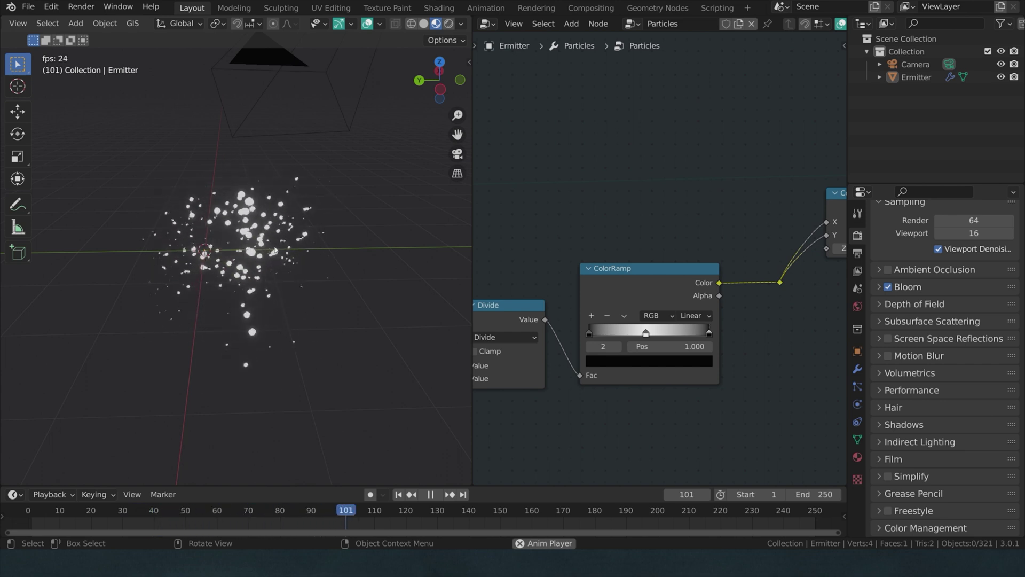
{"action": "key", "text": "Escape"}
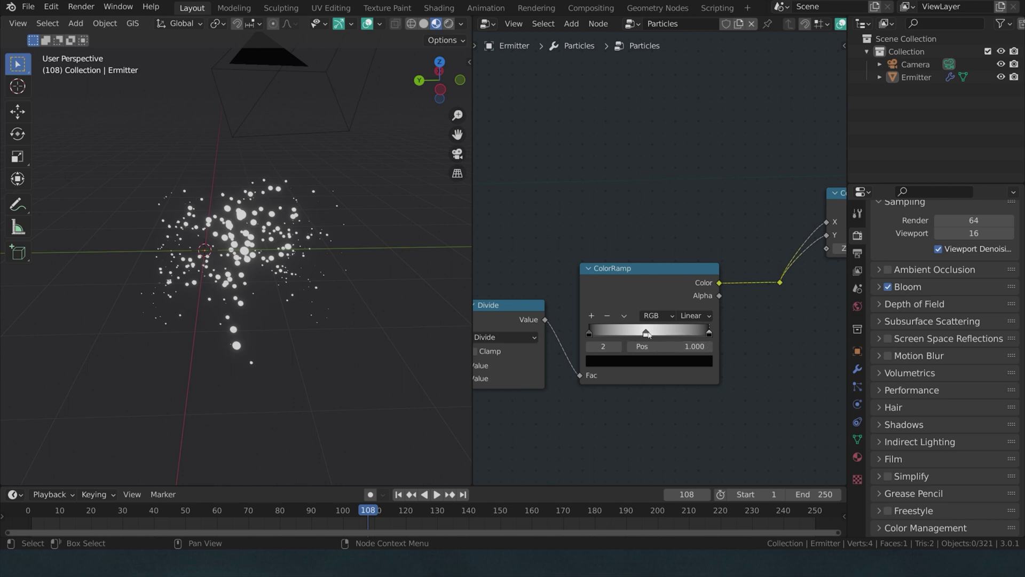
Move the ColorRamp's white stop close to the black start and add a second white stop at about 0.840
{"action": "left_click_drag", "start_coordinate": [647, 334], "coordinate": [611, 335]}
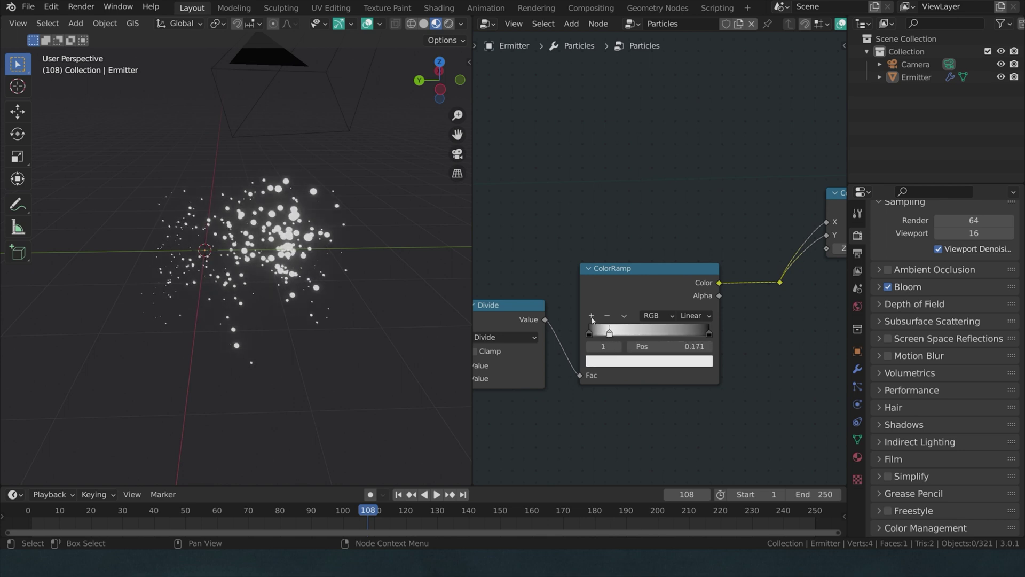
{"action": "left_click", "coordinate": [592, 318]}
{"action": "left_click", "coordinate": [604, 364]}
{"action": "left_click_drag", "start_coordinate": [687, 249], "coordinate": [687, 200]}
{"action": "left_click_drag", "start_coordinate": [605, 334], "coordinate": [697, 331]}
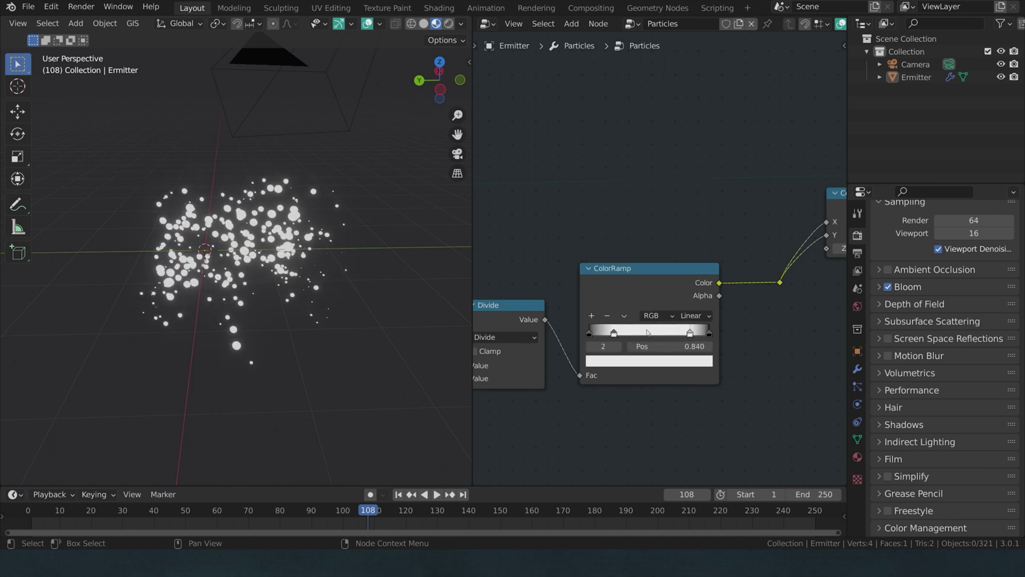
{"action": "left_click_drag", "start_coordinate": [612, 335], "coordinate": [605, 334]}
{"action": "scroll", "coordinate": [554, 320], "scroll_direction": "down", "scroll_amount": 4}
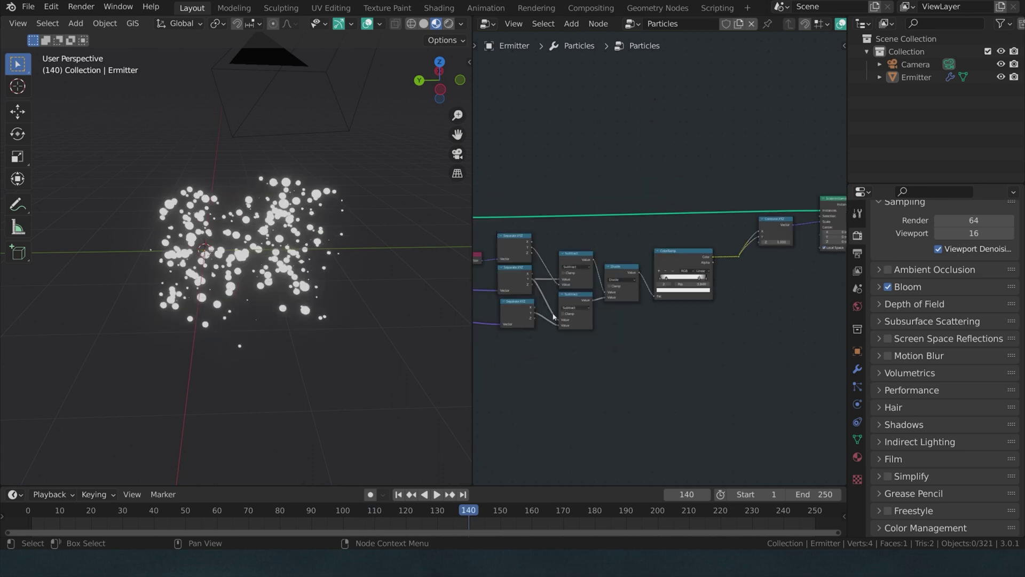
{"action": "middle_click_drag", "start_coordinate": [554, 317], "coordinate": [585, 284]}
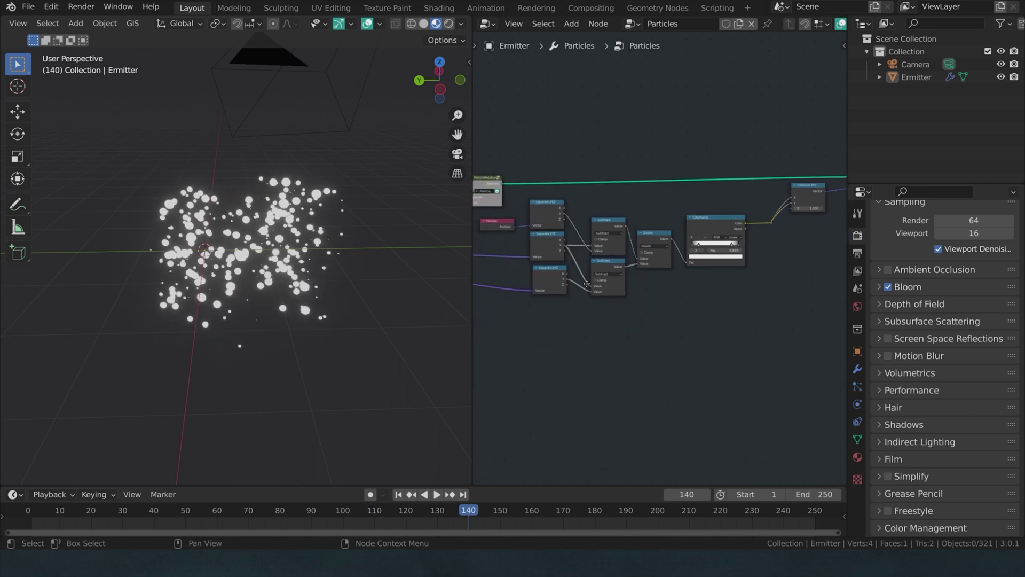
Duplicate the Separate XYZ, Subtract, Divide and ColorRamp chain twice, placing the copies below the original
{"action": "scroll", "coordinate": [561, 314], "scroll_direction": "down", "scroll_amount": 4}
{"action": "left_click_drag", "start_coordinate": [561, 313], "coordinate": [691, 231]}
{"action": "key", "text": "shift+d"}
{"action": "left_click", "coordinate": [690, 305]}
{"action": "key", "text": "shift+d"}
{"action": "left_click", "coordinate": [690, 379]}
{"action": "scroll", "coordinate": [628, 289], "scroll_direction": "up", "scroll_amount": 3}
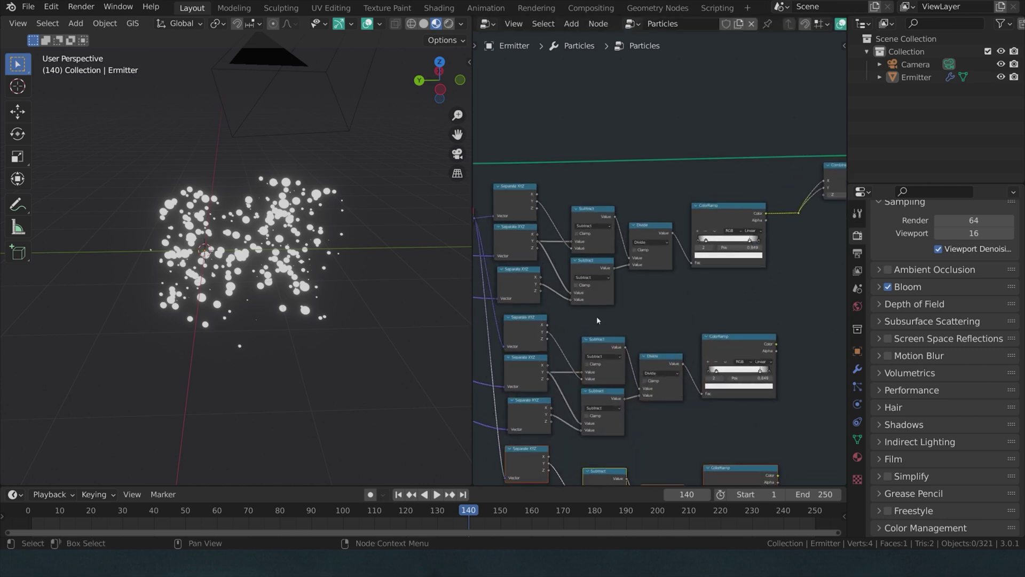
Rewire the Separate XYZ links to use the X outputs in the first copied chain and the Z outputs in the second
{"action": "scroll", "coordinate": [627, 289], "scroll_direction": "up", "scroll_amount": 3}
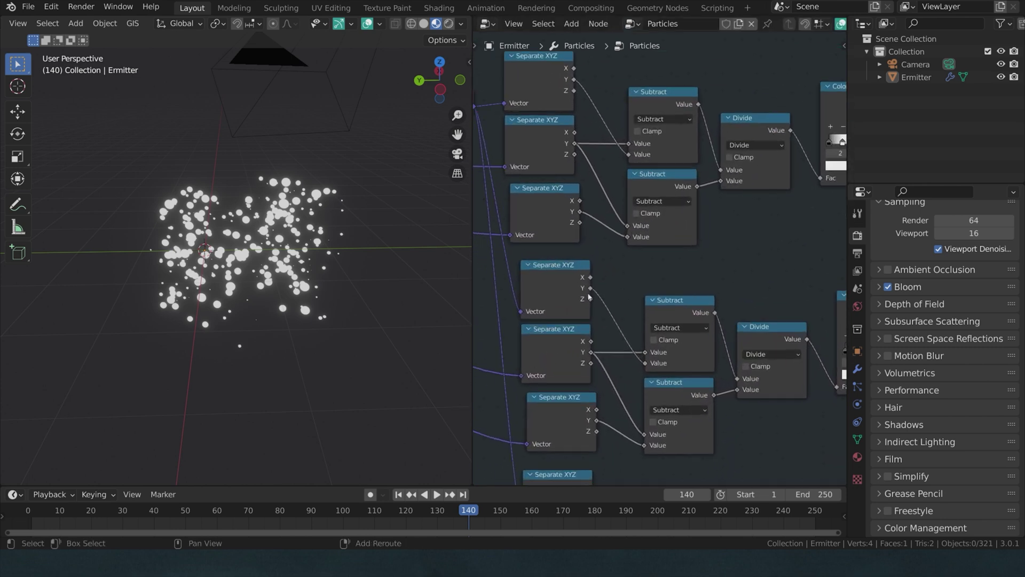
{"action": "left_click_drag", "start_coordinate": [591, 292], "coordinate": [591, 340], "text": "ctrl"}
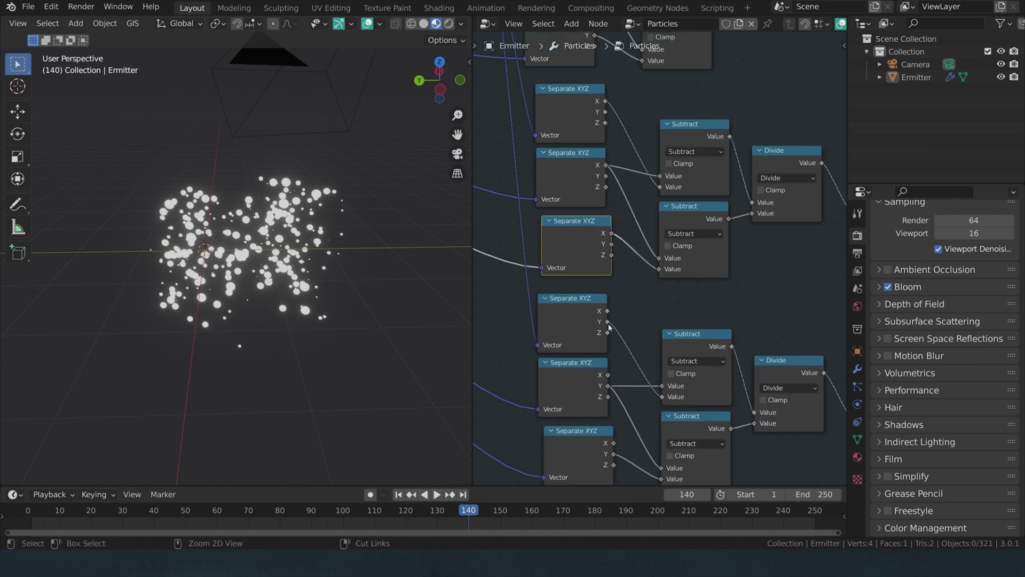
{"action": "left_click_drag", "start_coordinate": [607, 375], "coordinate": [607, 333], "text": "ctrl"}
{"action": "middle_click_drag", "start_coordinate": [622, 357], "coordinate": [646, 302]}
{"action": "left_click_drag", "start_coordinate": [631, 332], "coordinate": [631, 342], "text": "ctrl"}
{"action": "left_click_drag", "start_coordinate": [636, 399], "coordinate": [685, 424], "text": "ctrl"}
{"action": "scroll", "coordinate": [650, 280], "scroll_direction": "down", "scroll_amount": 1}
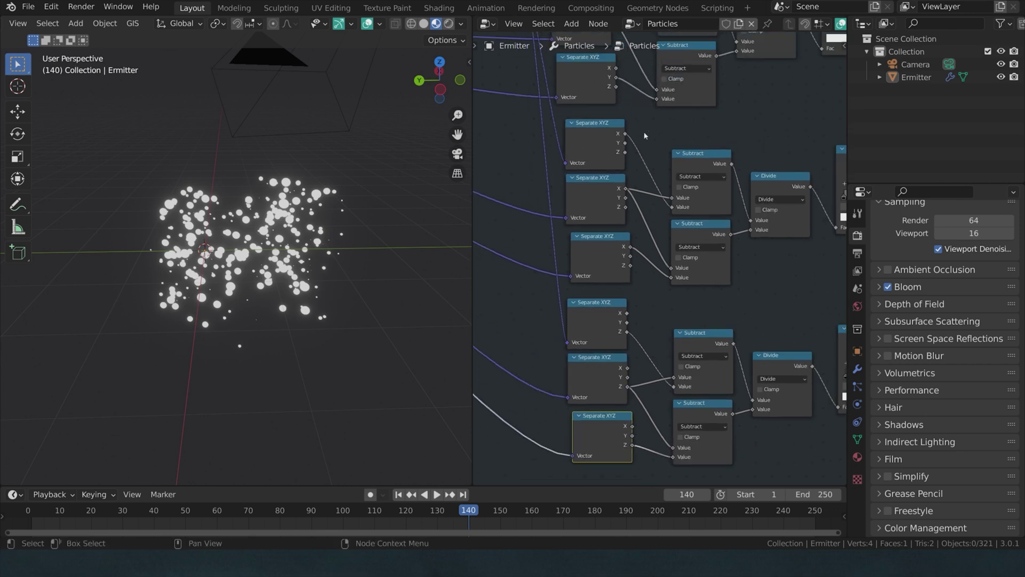
{"action": "middle_click_drag", "start_coordinate": [621, 86], "coordinate": [624, 142]}
{"action": "scroll", "coordinate": [635, 225], "scroll_direction": "down", "scroll_amount": 3, "text": "shift"}
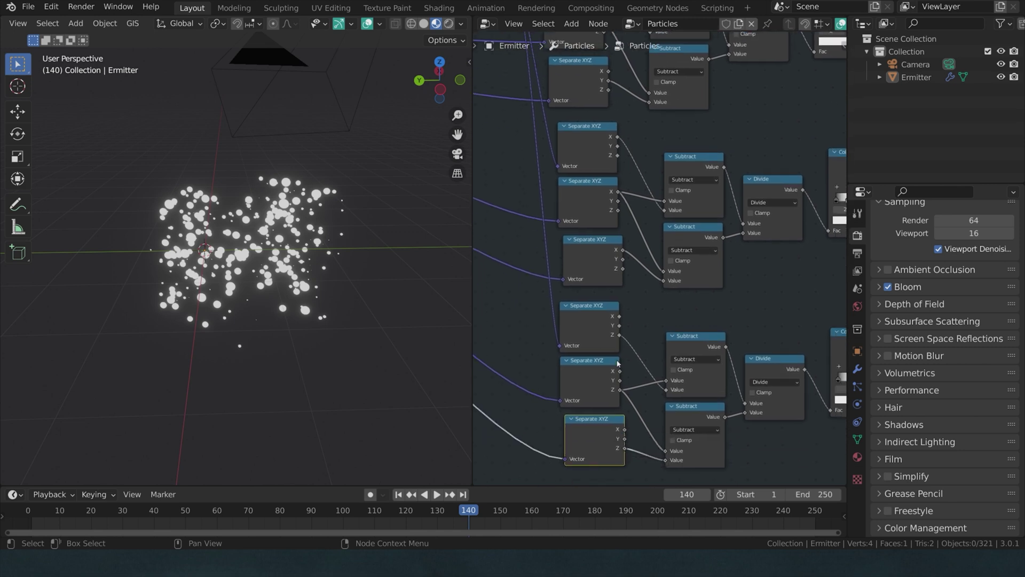
{"action": "middle_click_drag", "start_coordinate": [618, 364], "coordinate": [636, 319]}
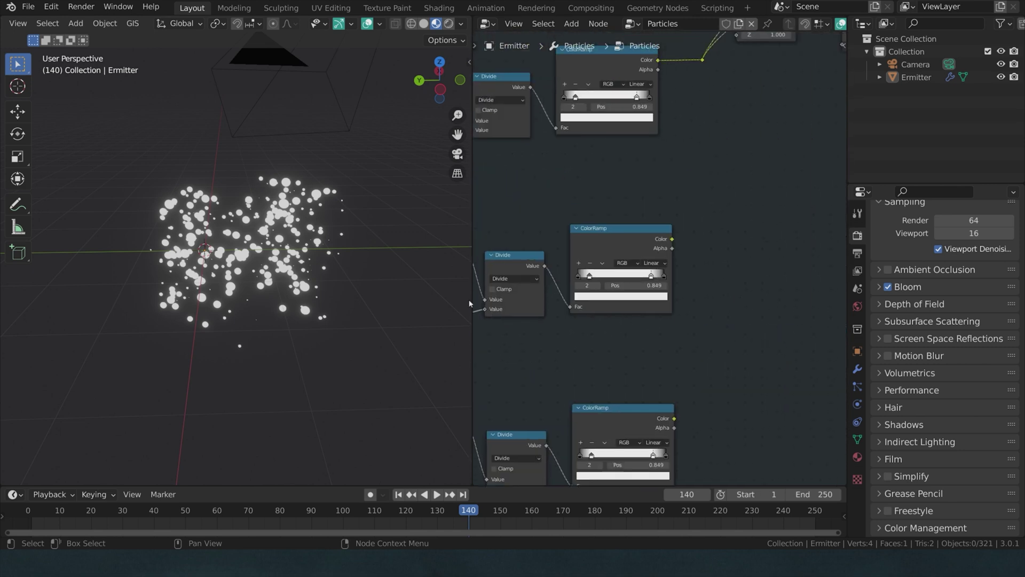
Insert a Math node on the link after the original ColorRamp and set its operation to Multiply
{"action": "scroll", "coordinate": [652, 284], "scroll_direction": "down", "scroll_amount": 2}
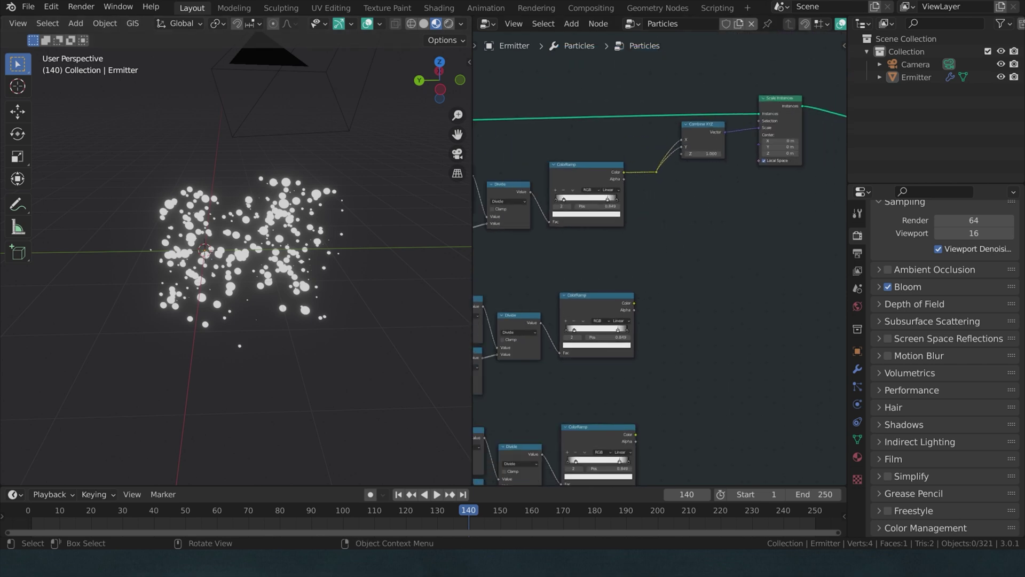
{"action": "key", "text": "shift+a"}
{"action": "key", "text": "shift+a"}
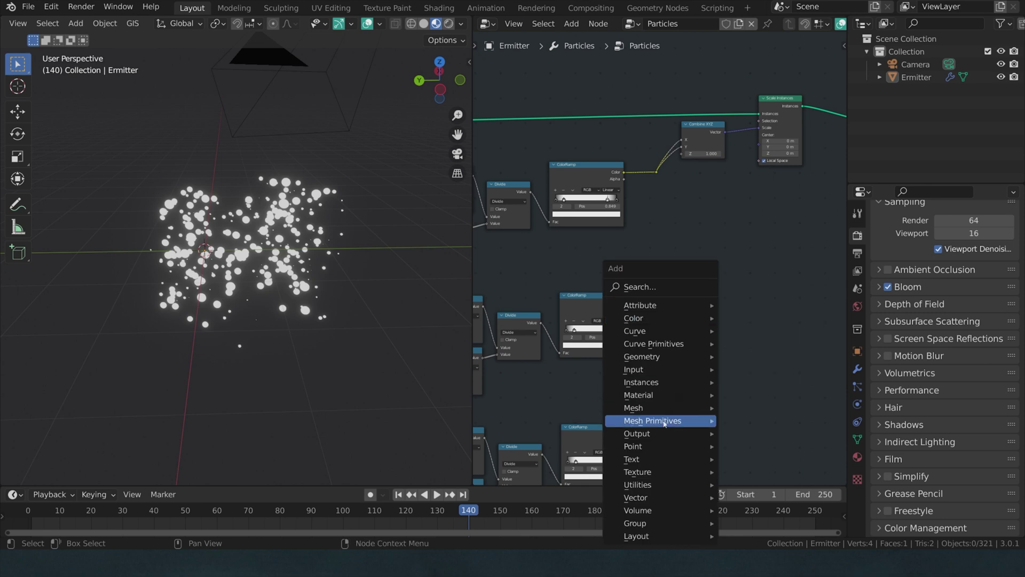
{"action": "mouse_move", "coordinate": [660, 483]}
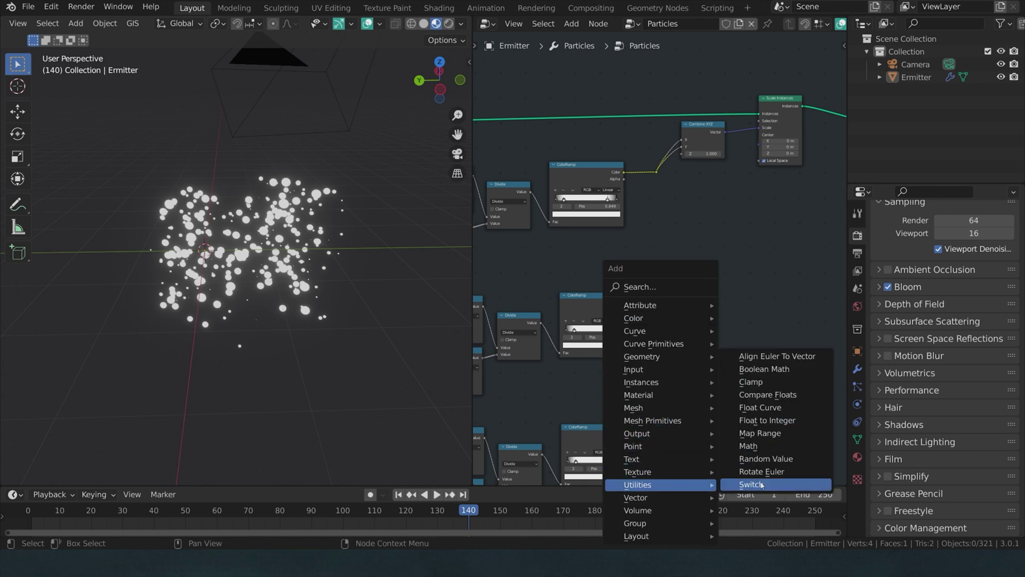
{"action": "left_click", "coordinate": [748, 445]}
{"action": "left_click", "coordinate": [665, 184]}
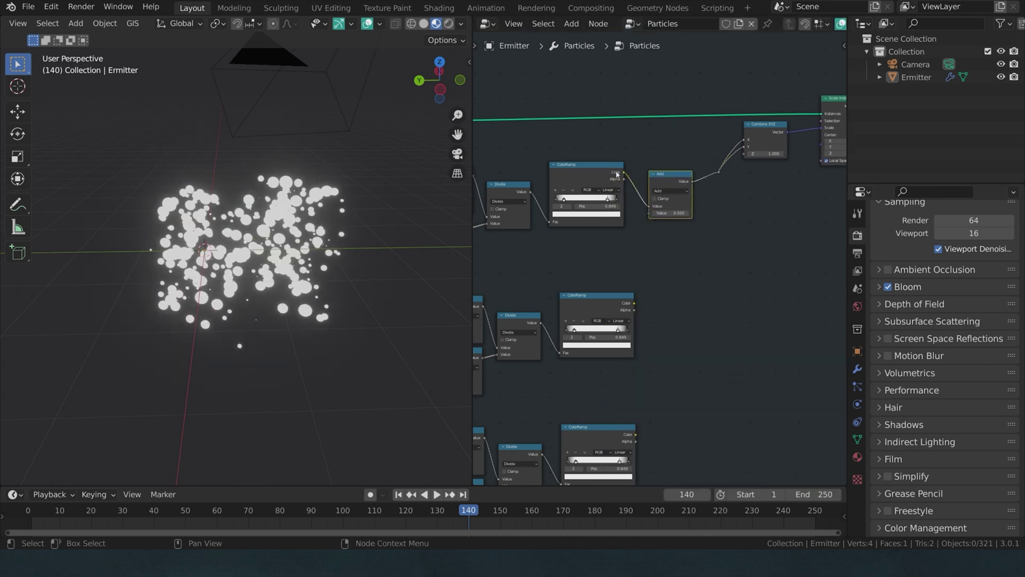
{"action": "left_click", "coordinate": [661, 191]}
{"action": "left_click", "coordinate": [663, 221]}
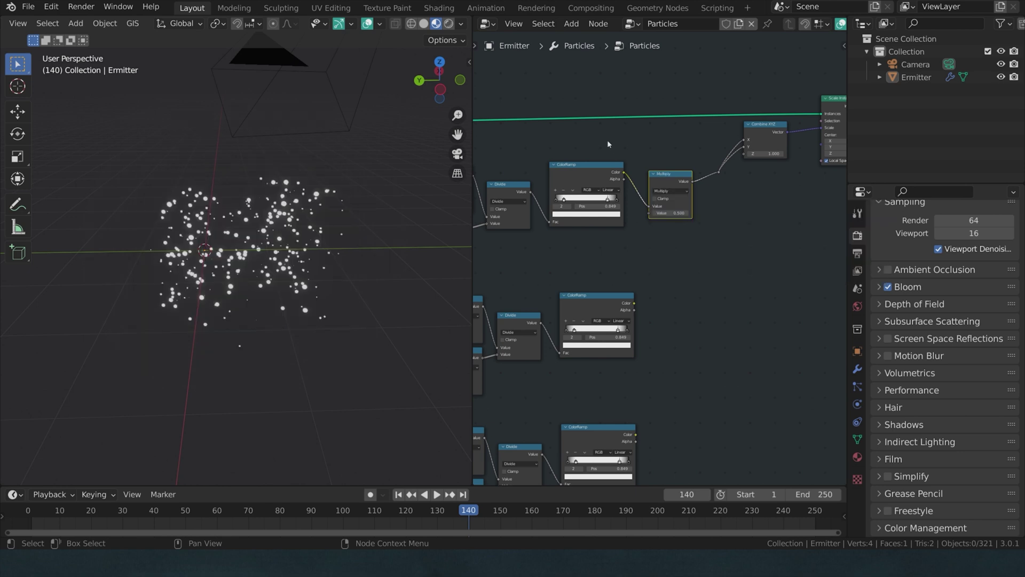
Play the animation briefly to check the particle sizes, stop it and inspect the particles from above
{"action": "left_click_drag", "start_coordinate": [608, 144], "coordinate": [615, 427]}
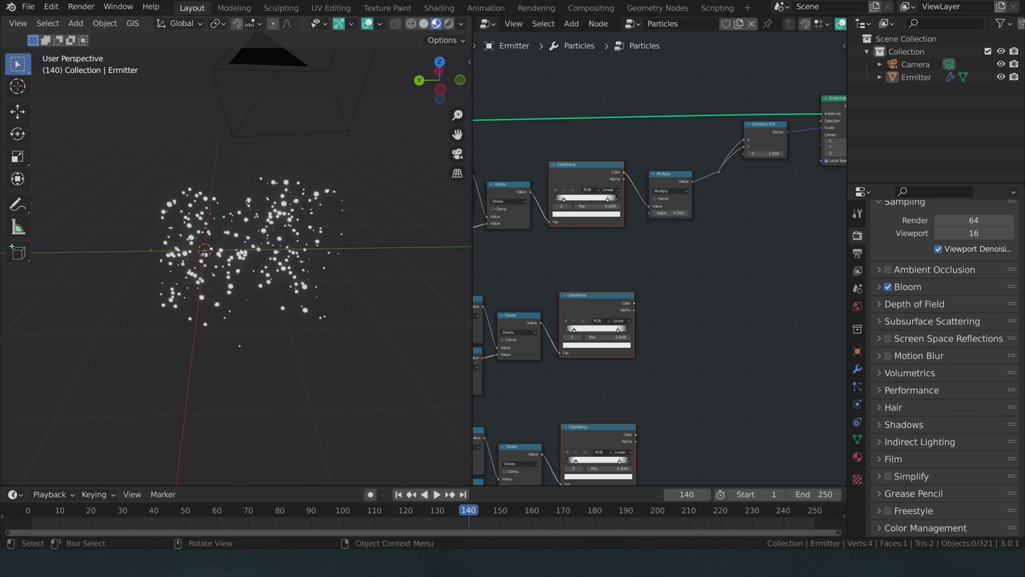
{"action": "key", "text": "space"}
{"action": "key", "text": "space"}
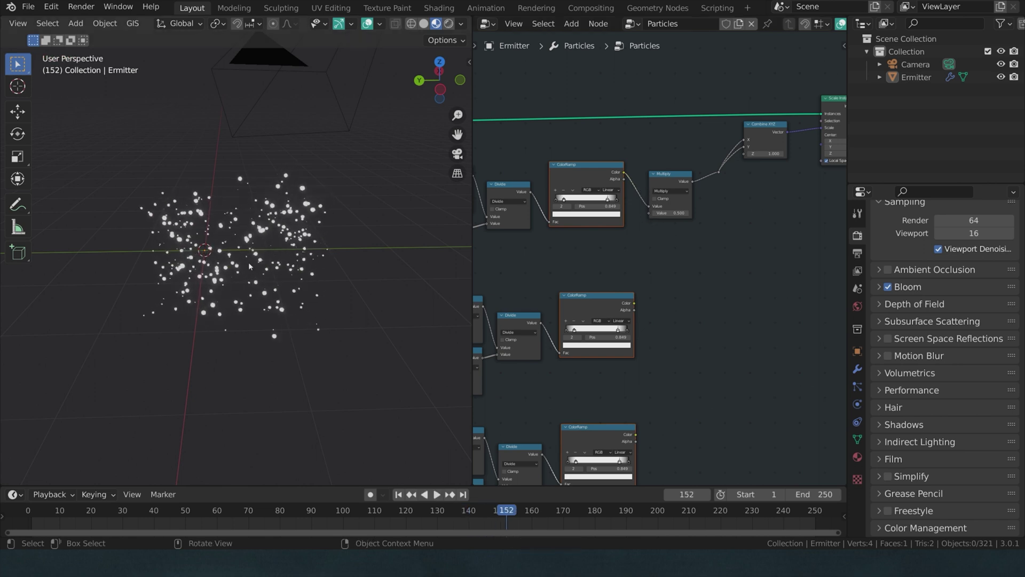
{"action": "middle_click_drag", "start_coordinate": [394, 209], "coordinate": [386, 244]}
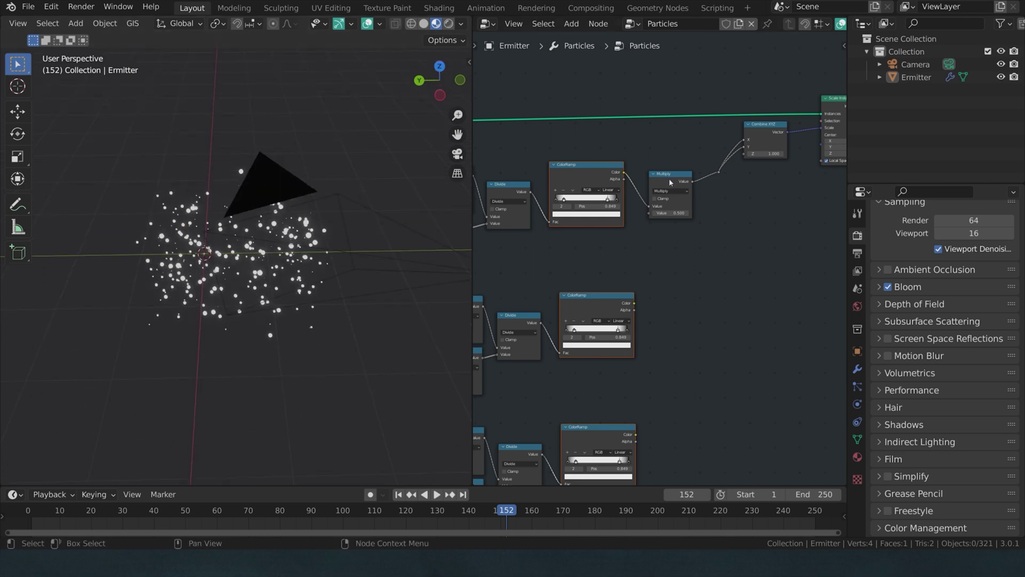
Connect the second ColorRamp's Color output to the Multiply node's second Value input
{"action": "left_click_drag", "start_coordinate": [671, 181], "coordinate": [678, 182]}
{"action": "left_click_drag", "start_coordinate": [661, 215], "coordinate": [655, 231]}
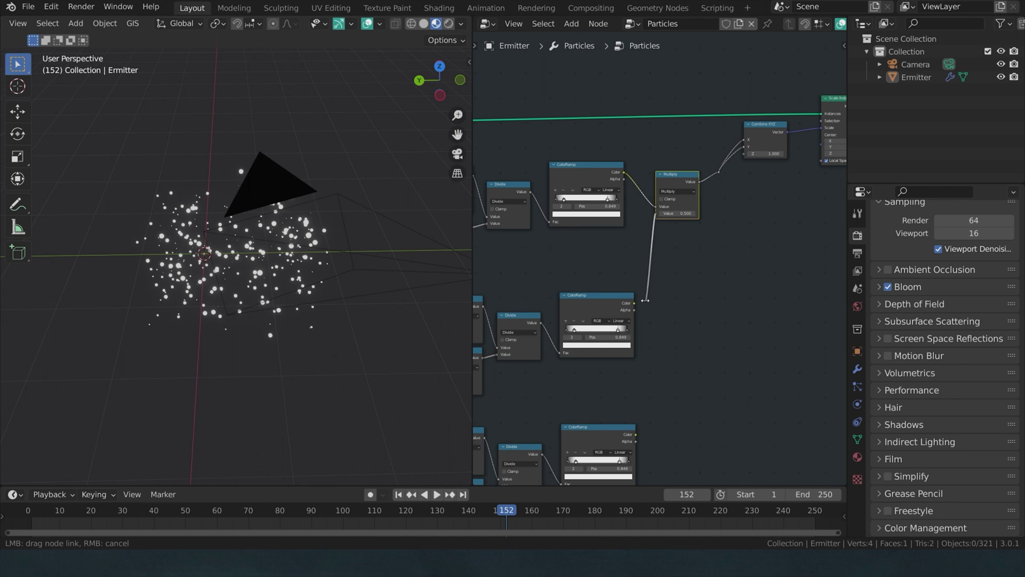
{"action": "left_click_drag", "start_coordinate": [635, 303], "coordinate": [635, 304]}
{"action": "middle_click_drag", "start_coordinate": [678, 190], "coordinate": [669, 175]}
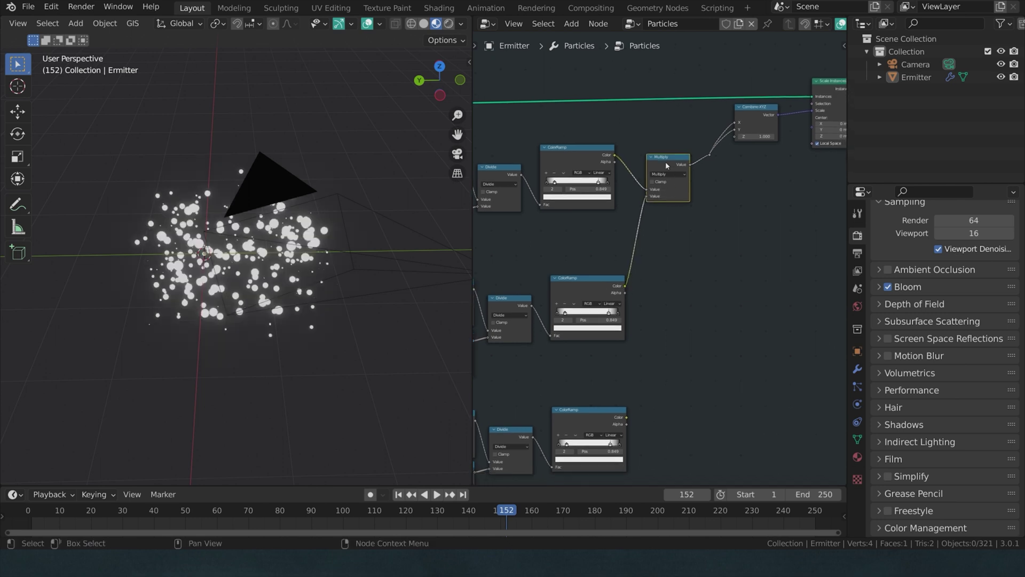
Duplicate the Multiply node onto the link after the first one and feed the third ColorRamp's Color into its second Value input
{"action": "key", "text": "shift+d"}
{"action": "left_click", "coordinate": [704, 180]}
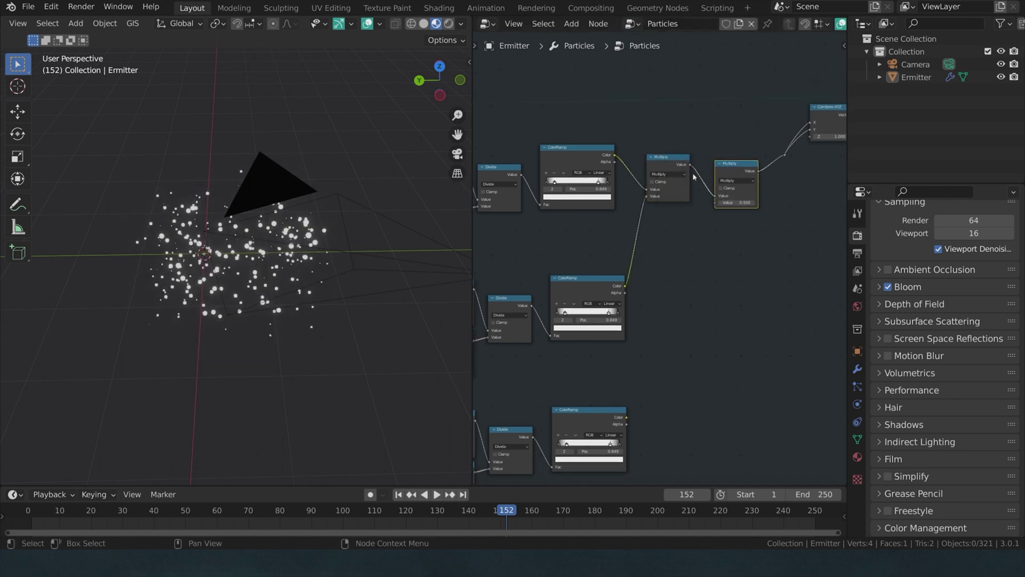
{"action": "left_click_drag", "start_coordinate": [715, 203], "coordinate": [626, 418]}
{"action": "middle_click_drag", "start_coordinate": [732, 211], "coordinate": [632, 240]}
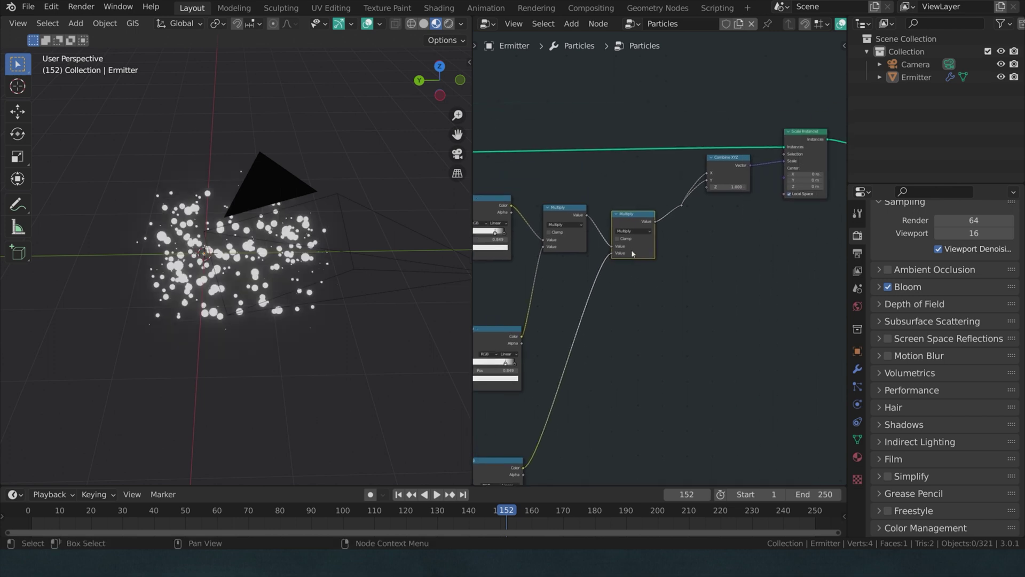
Dissolve the Combine XYZ node and its reroute so the last Multiply feeds the Scale input of Scale Instances directly
{"action": "left_click_drag", "start_coordinate": [678, 218], "coordinate": [694, 204]}
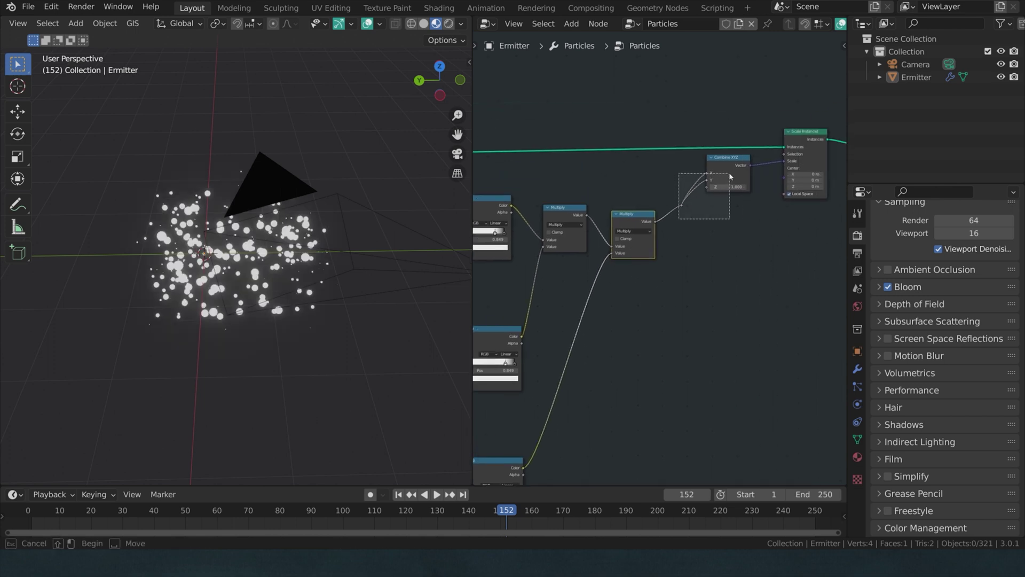
{"action": "left_click_drag", "start_coordinate": [729, 173], "coordinate": [730, 173]}
{"action": "key", "text": "ctrl+x"}
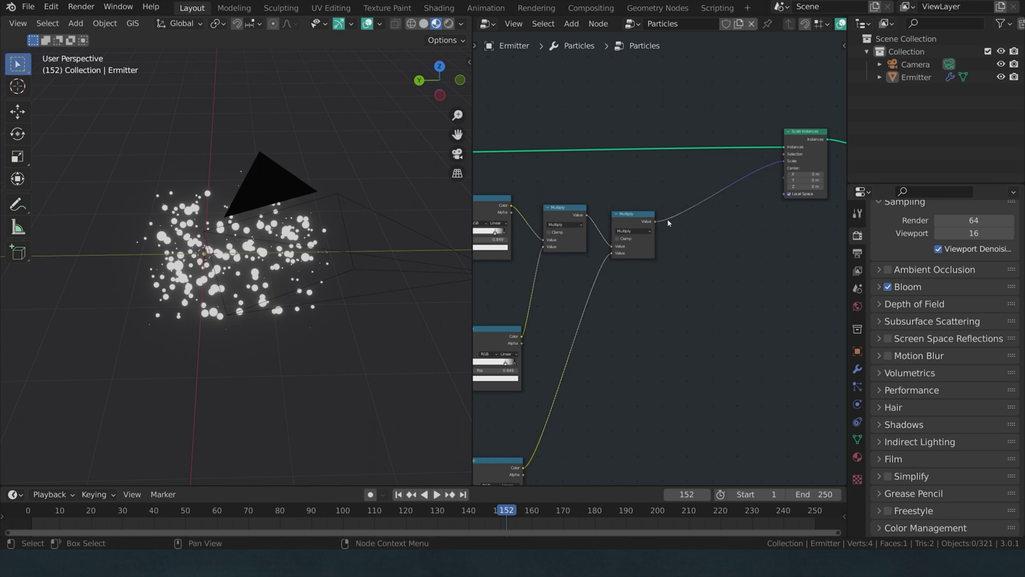
Add a Switch node below the Scale link, set its type to Float and its False value to 1
{"action": "scroll", "coordinate": [667, 223], "scroll_direction": "up", "scroll_amount": 2}
{"action": "key", "text": "shift+a"}
{"action": "left_click", "coordinate": [668, 274]}
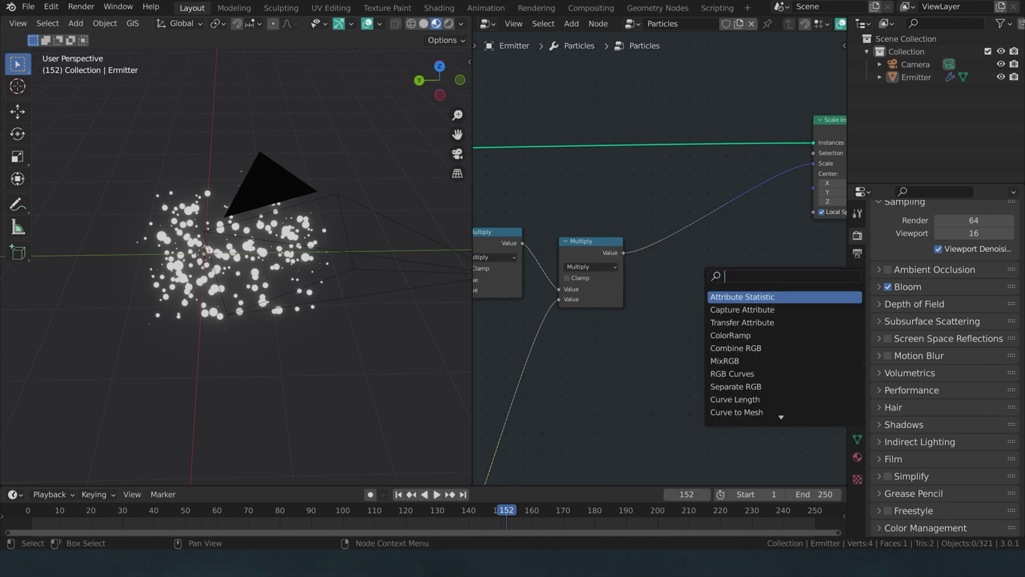
{"action": "type", "text": "swi"}
{"action": "key", "text": "Return"}
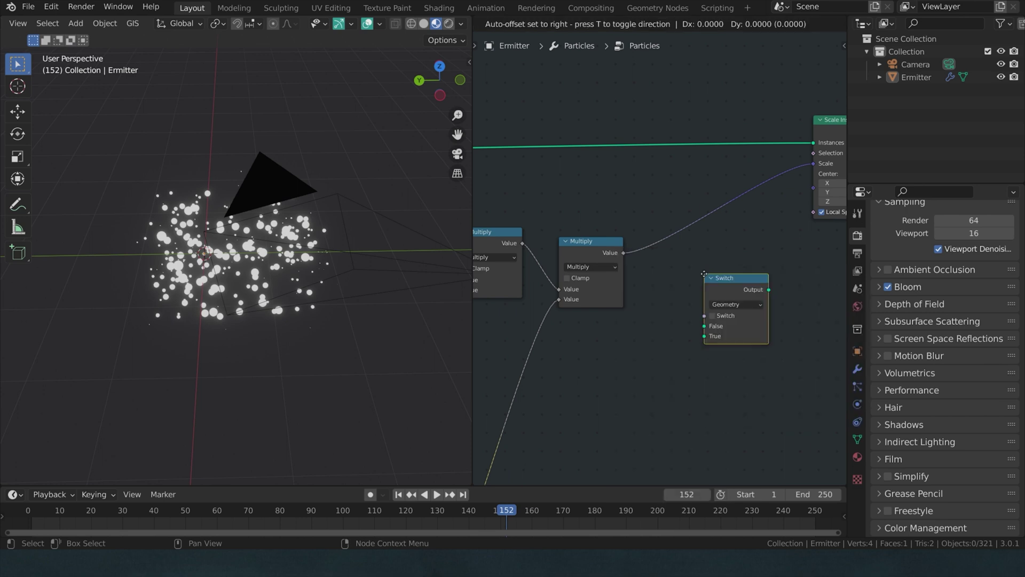
{"action": "left_click", "coordinate": [706, 276]}
{"action": "left_click", "coordinate": [733, 304]}
{"action": "left_click", "coordinate": [721, 315]}
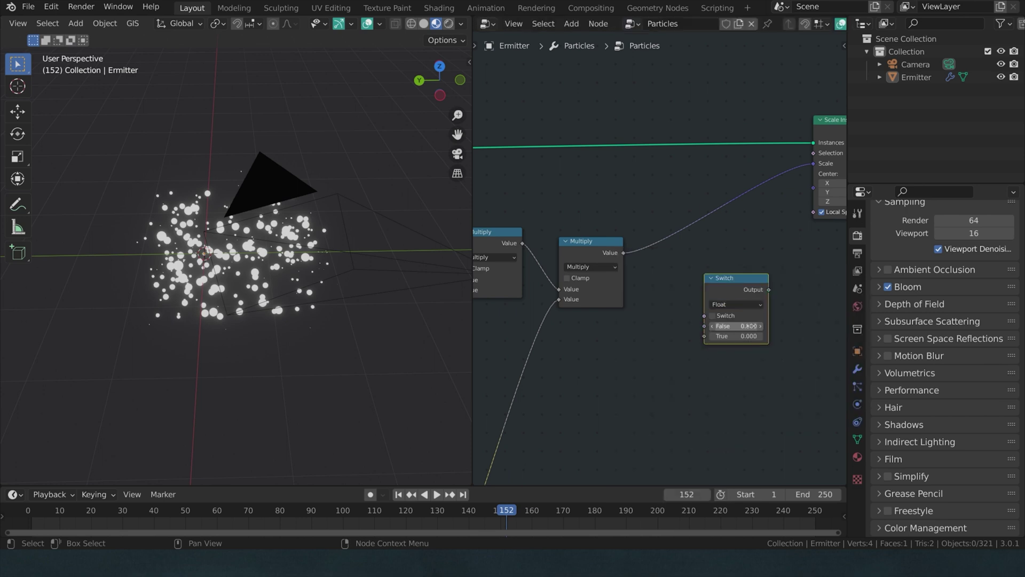
{"action": "type", "text": "1"}
{"action": "key", "text": "Return"}
Insert the Switch between Multiply and Scale Instances using its True input, and toggle it to compare particle sizes, leaving it enabled
{"action": "left_click_drag", "start_coordinate": [730, 279], "coordinate": [711, 178]}
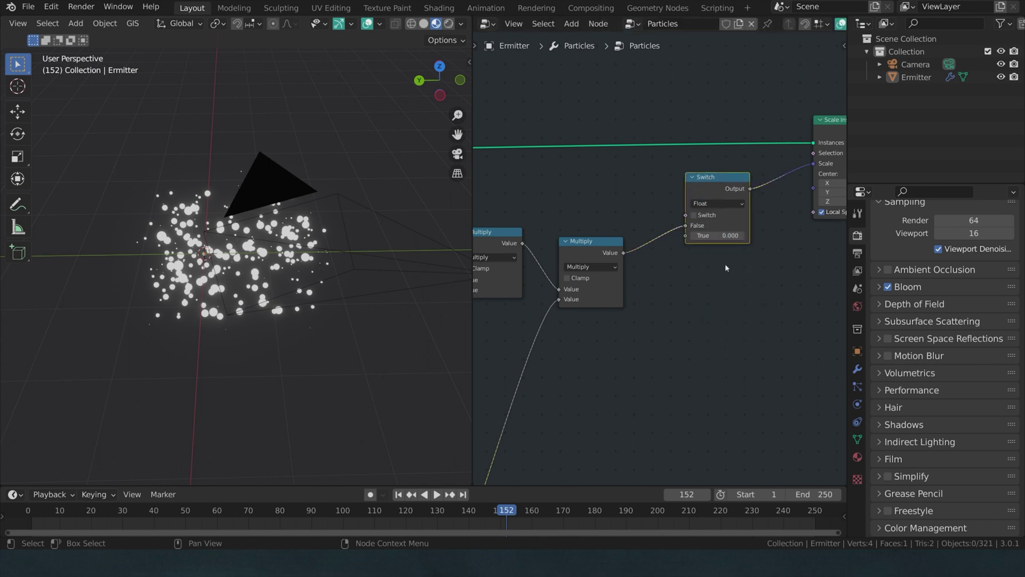
{"action": "mouse_move", "coordinate": [686, 225]}
{"action": "left_mouse_down"}
{"action": "mouse_move", "coordinate": [671, 247]}
{"action": "mouse_move", "coordinate": [687, 236]}
{"action": "left_mouse_up"}
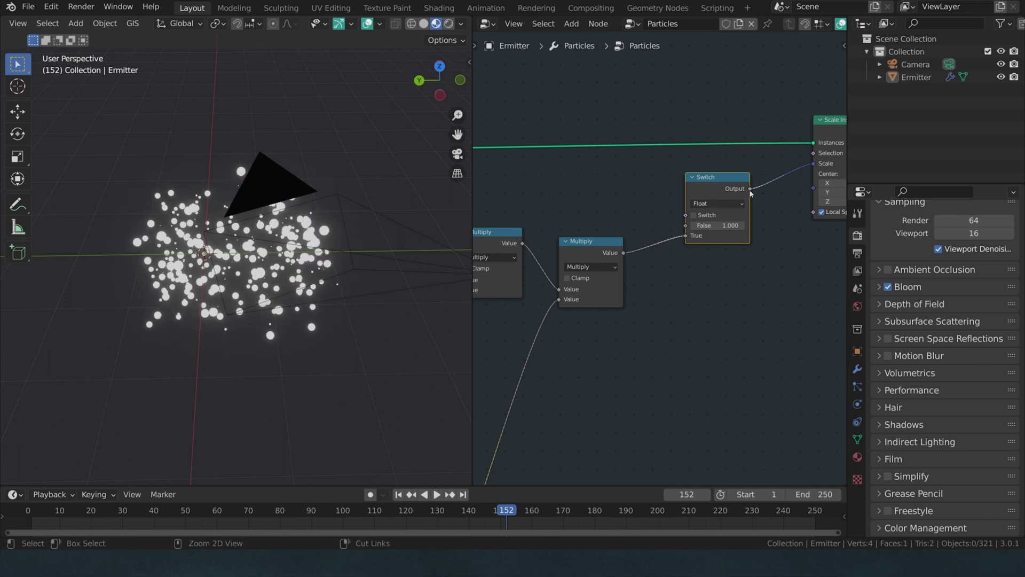
{"action": "left_click", "coordinate": [694, 215]}
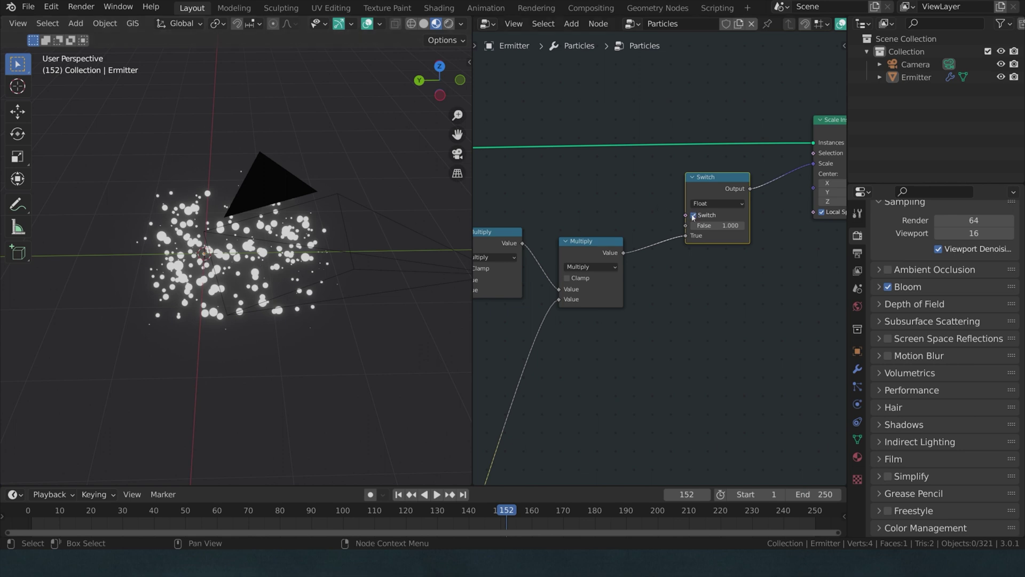
{"action": "left_click", "coordinate": [693, 216]}
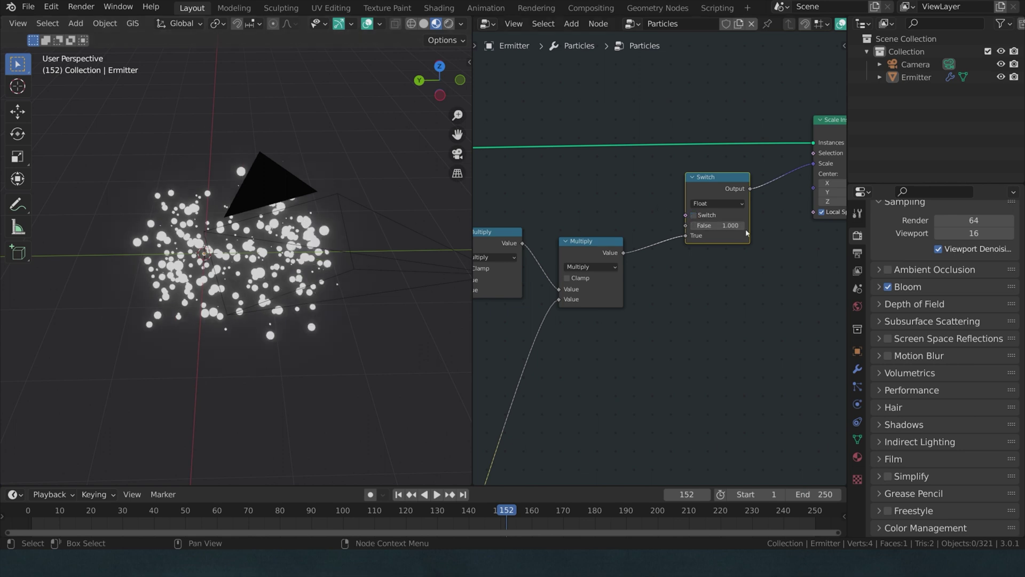
{"action": "middle_click_drag", "start_coordinate": [747, 233], "coordinate": [649, 259]}
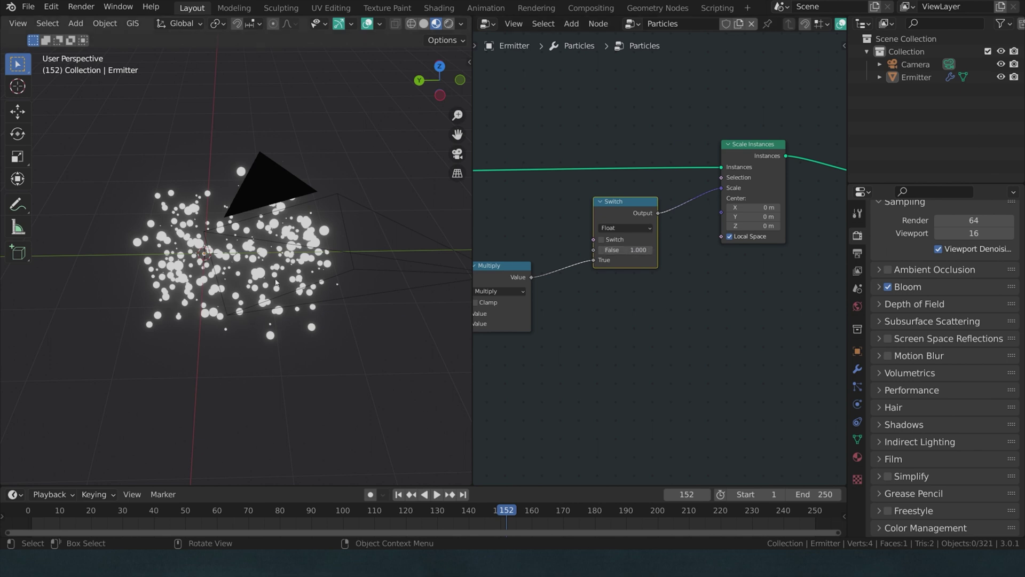
{"action": "left_click", "coordinate": [603, 240]}
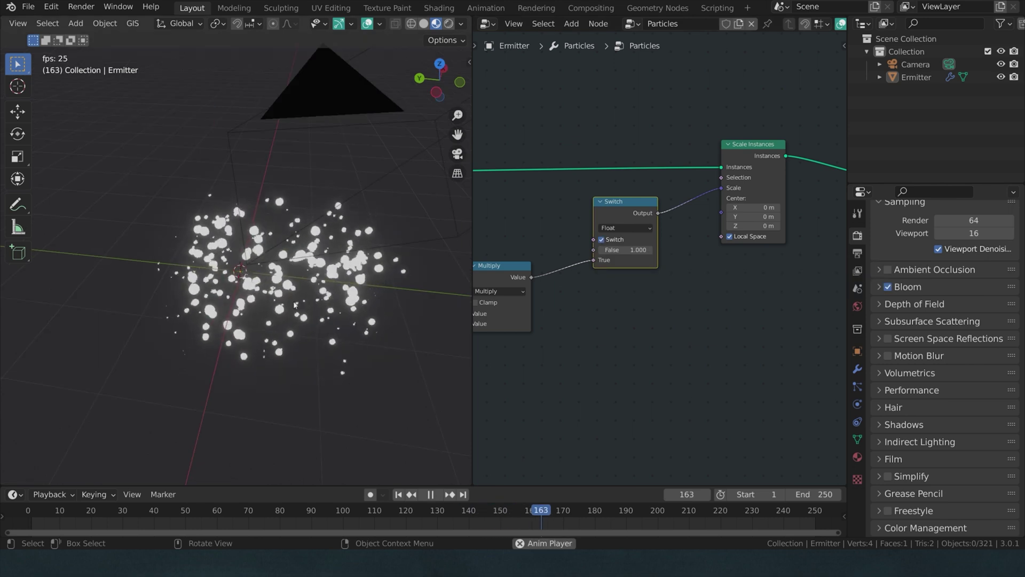
Scale up the emitter's mesh in Edit Mode while the animation plays, and return to Object Mode to view the particles
{"action": "left_click", "coordinate": [277, 306]}
{"action": "key", "text": "Tab"}
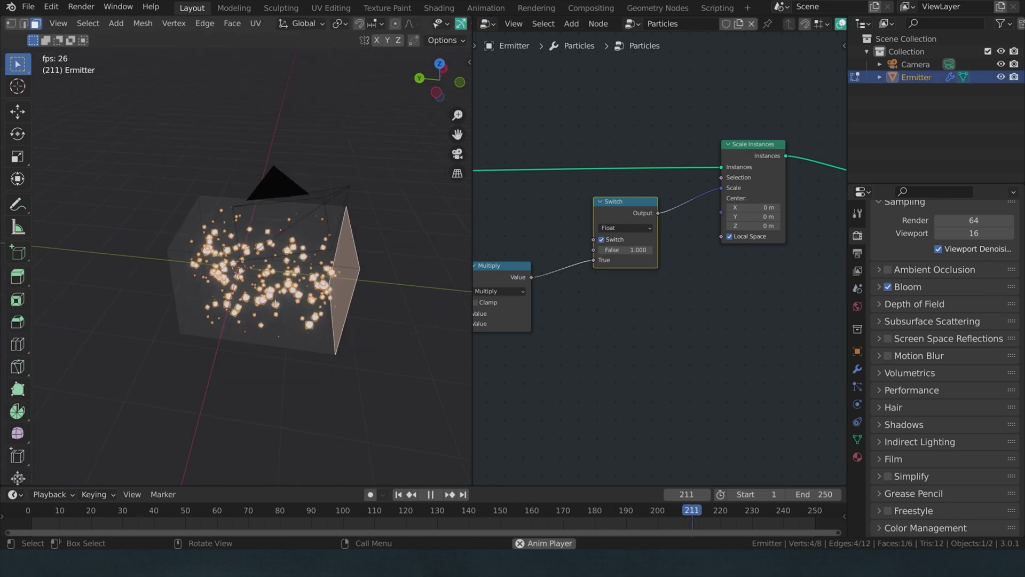
{"action": "key", "text": "s"}
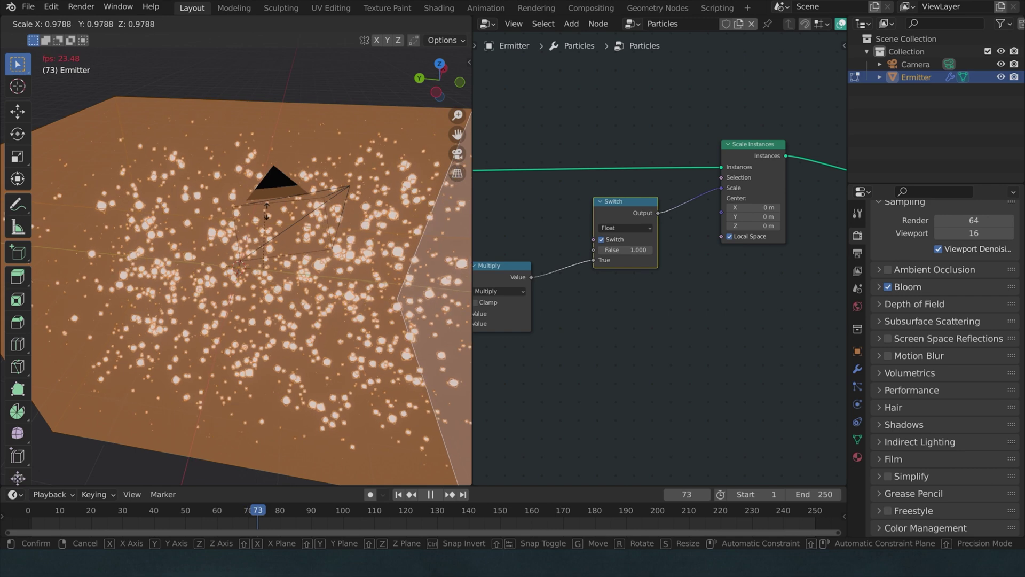
{"action": "left_click", "coordinate": [276, 191]}
{"action": "key", "text": "Tab"}
{"action": "scroll", "coordinate": [231, 148], "scroll_direction": "down", "scroll_amount": 5}
{"action": "left_click", "coordinate": [243, 125]}
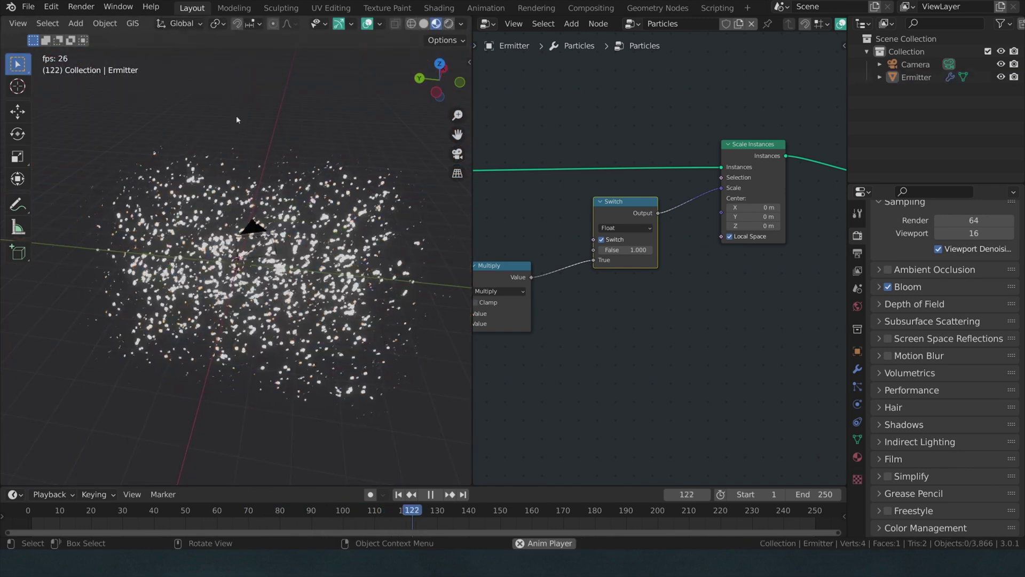
{"action": "middle_click_drag", "start_coordinate": [243, 125], "coordinate": [254, 113]}
Add a Group Input node and place it above the Multiply and Switch nodes
{"action": "scroll", "coordinate": [254, 113], "scroll_direction": "up", "scroll_amount": 6}
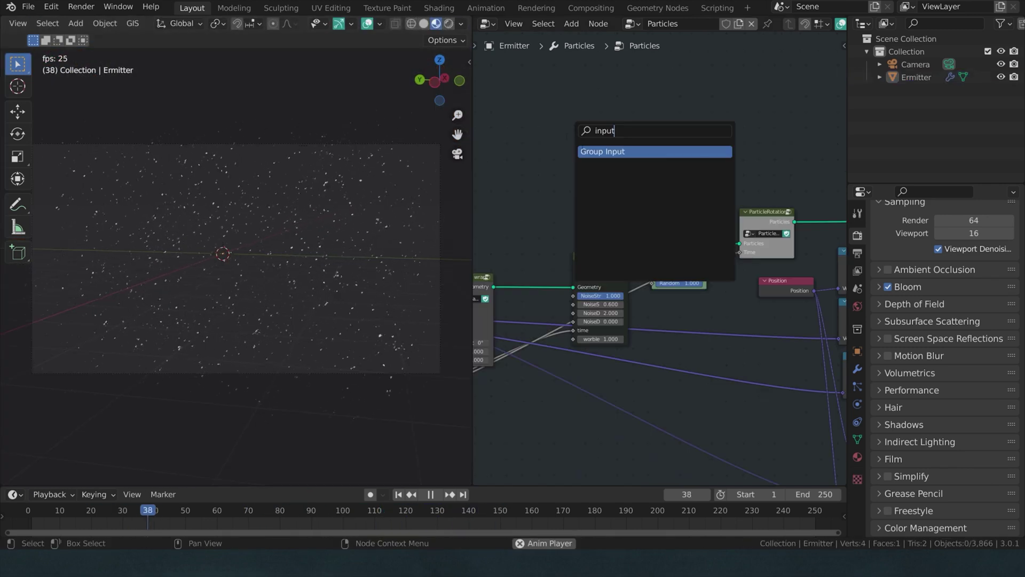
{"action": "left_click", "coordinate": [596, 152]}
{"action": "left_click", "coordinate": [541, 190]}
{"action": "scroll", "coordinate": [588, 267], "scroll_direction": "down", "scroll_amount": 1}
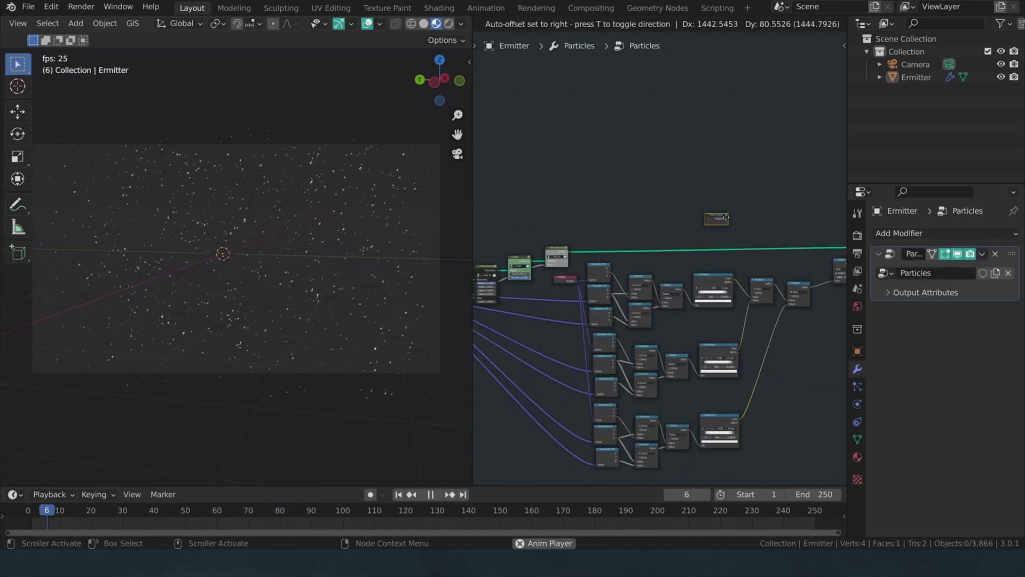
{"action": "left_click_drag", "start_coordinate": [725, 217], "coordinate": [783, 218]}
{"action": "middle_click_drag", "start_coordinate": [783, 218], "coordinate": [677, 228]}
{"action": "scroll", "coordinate": [762, 261], "scroll_direction": "up", "scroll_amount": 5}
{"action": "middle_click_drag", "start_coordinate": [762, 261], "coordinate": [694, 272]}
{"action": "scroll", "coordinate": [686, 277], "scroll_direction": "up", "scroll_amount": 3}
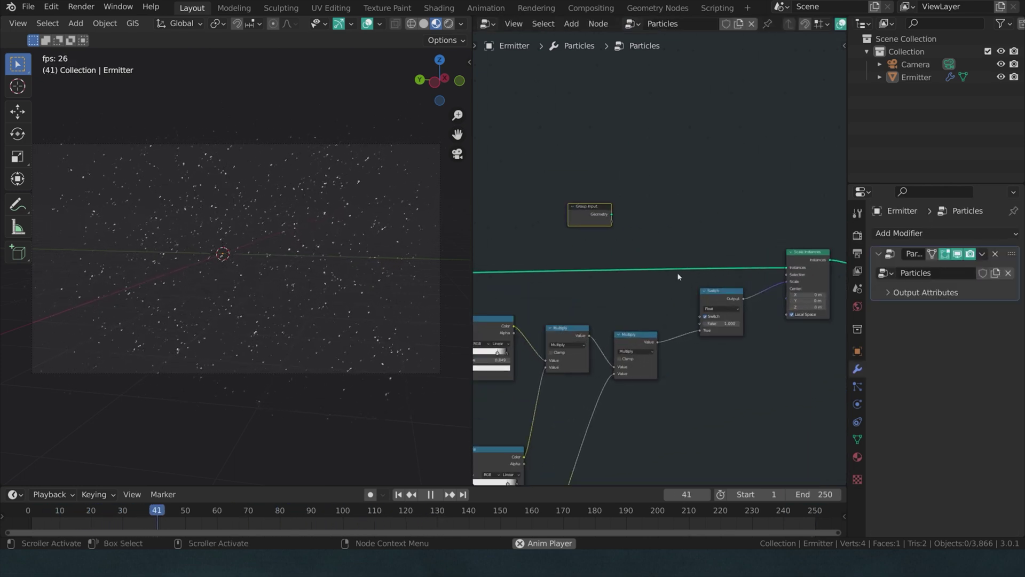
Expose the Switch node's Switch socket through the Group Input and toggle the modifier's Switch value, leaving it at 1
{"action": "left_click_drag", "start_coordinate": [701, 316], "coordinate": [611, 222]}
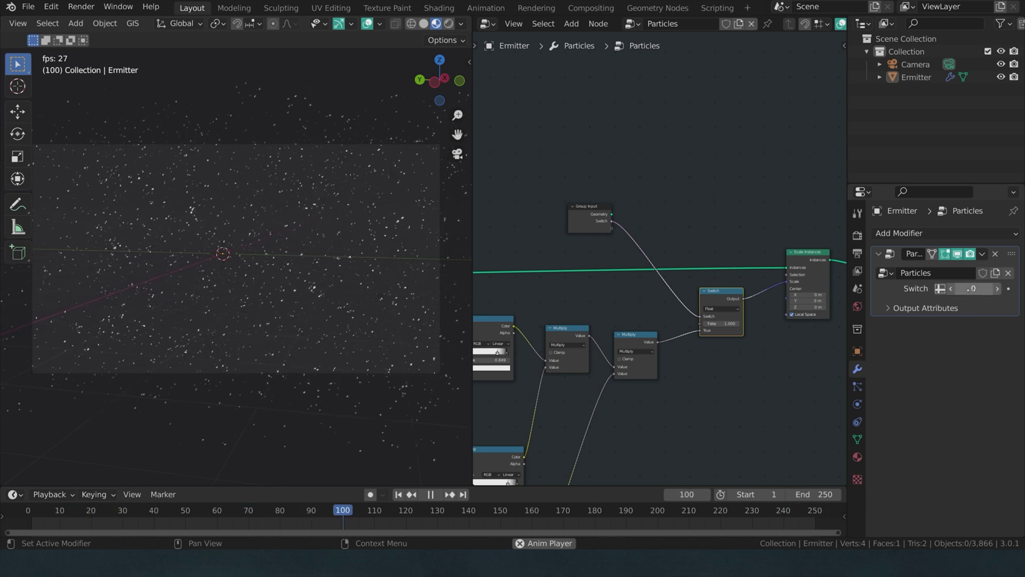
{"action": "left_click_drag", "start_coordinate": [963, 293], "coordinate": [992, 293]}
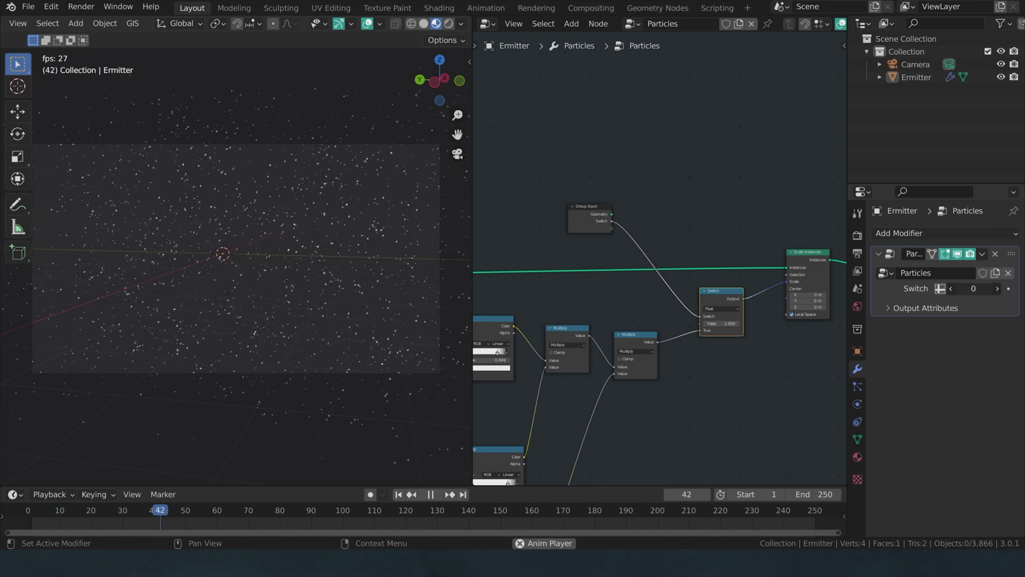
{"action": "left_click", "coordinate": [996, 288]}
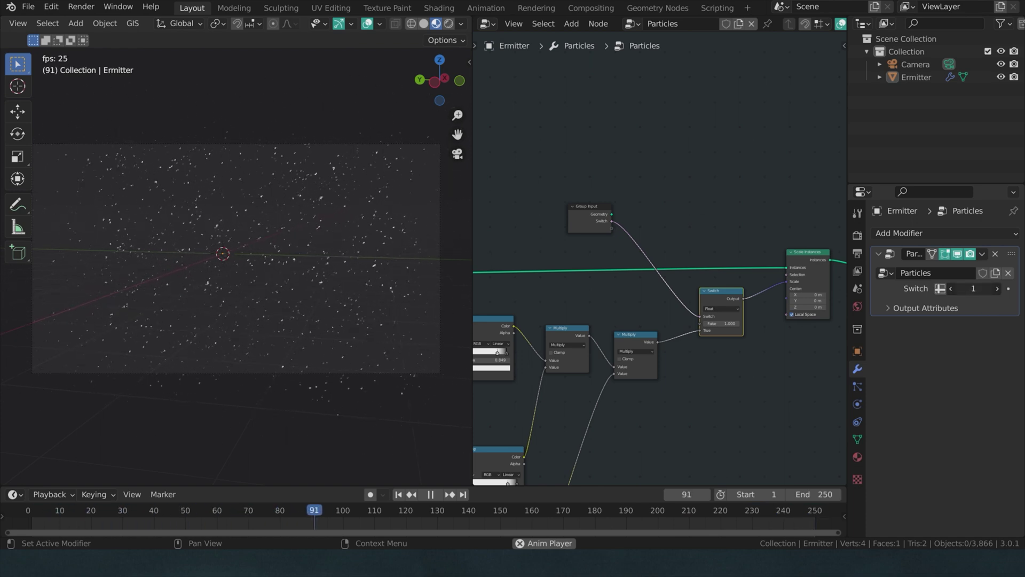